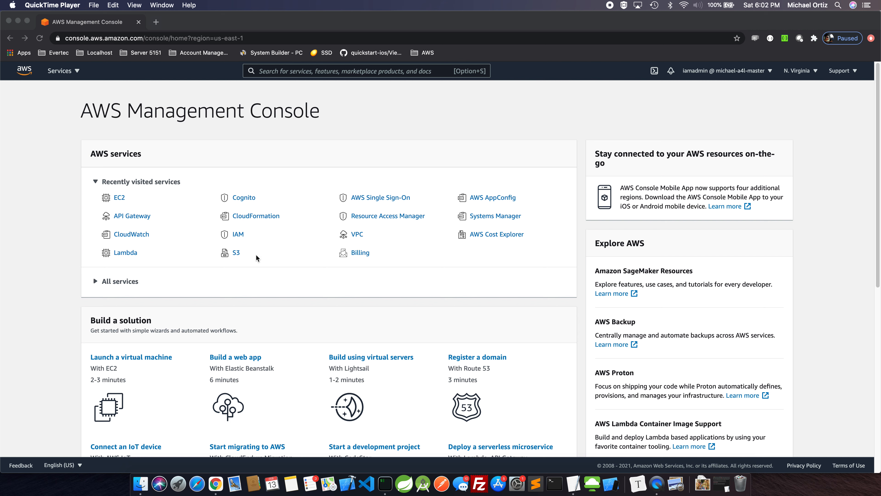
# Find the EC2 service with a search for "ec2" and open its list of instances.
pyautogui.click(60, 239)
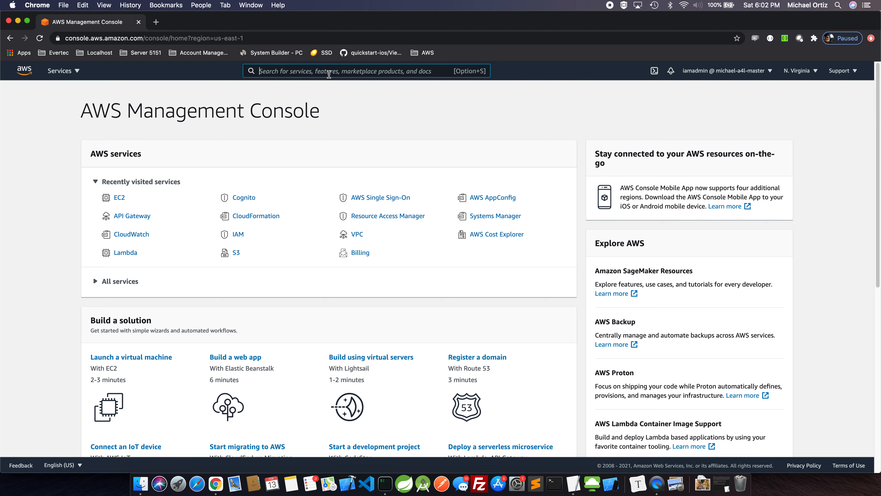
pyautogui.write('ec2')
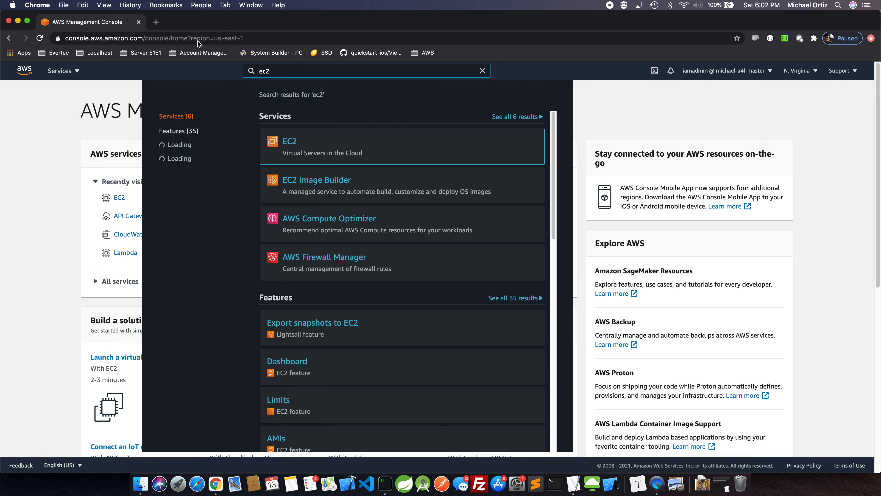
pyautogui.click(291, 142)
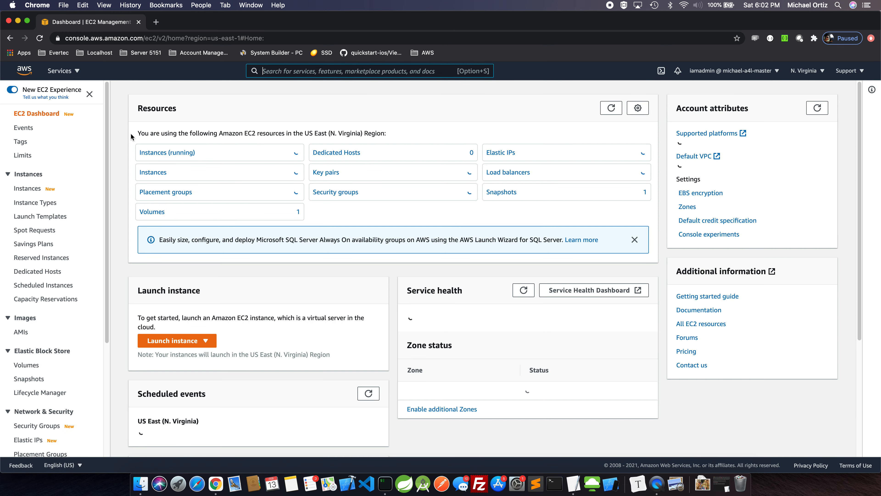
pyautogui.click(28, 188)
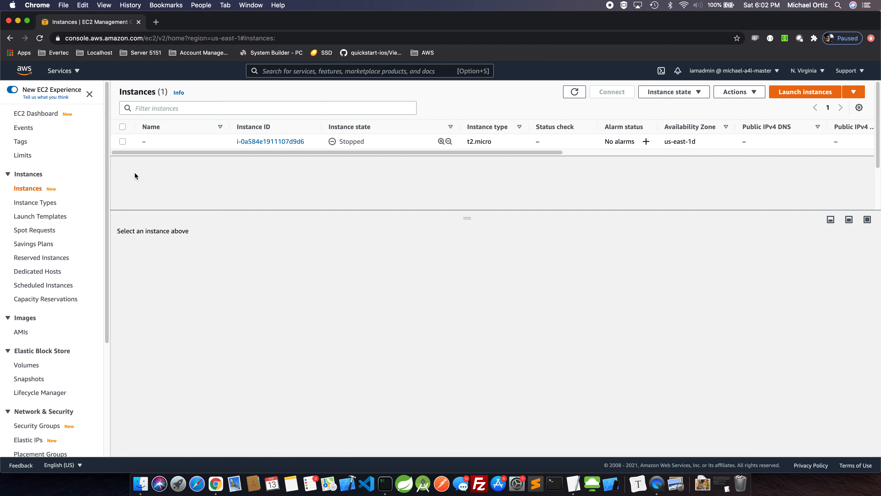
pyautogui.moveTo(464, 218); pyautogui.dragTo(466, 256)
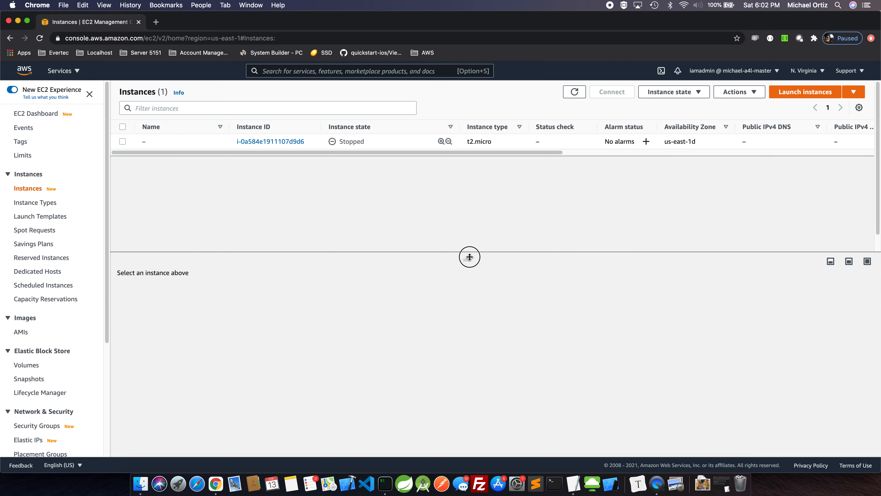
pyautogui.tripleClick(173, 270)
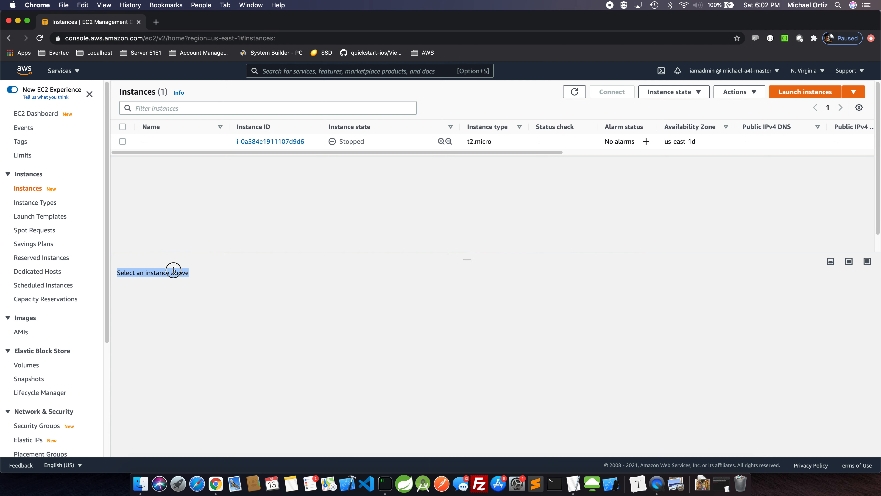
pyautogui.click(136, 175)
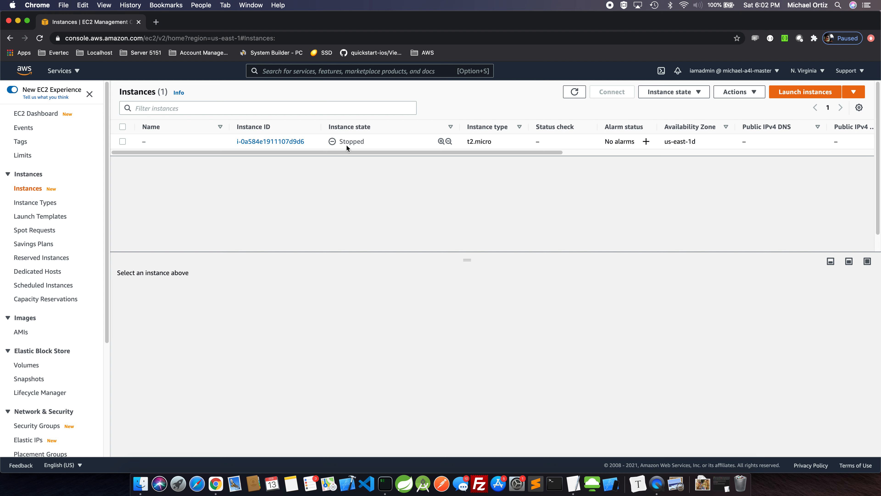
# Select the stopped t2.micro instance in the list and start it.
pyautogui.doubleClick(341, 141)
pyautogui.click(358, 169)
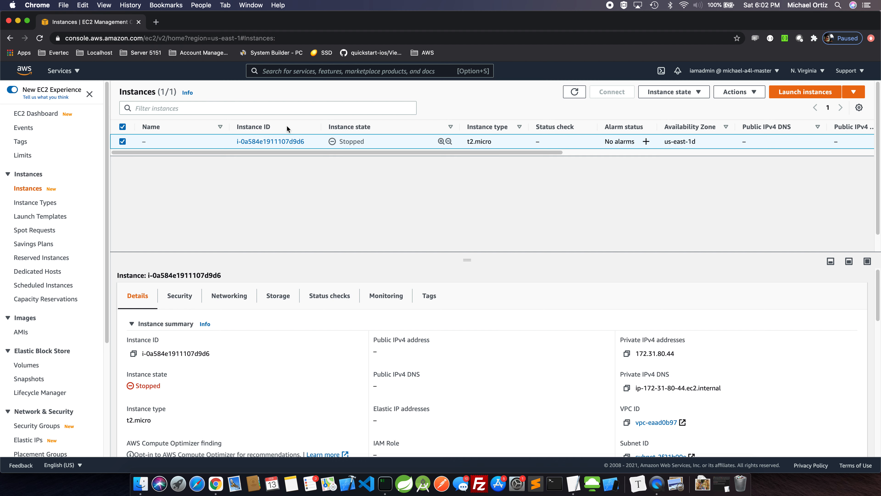
pyautogui.click(673, 91)
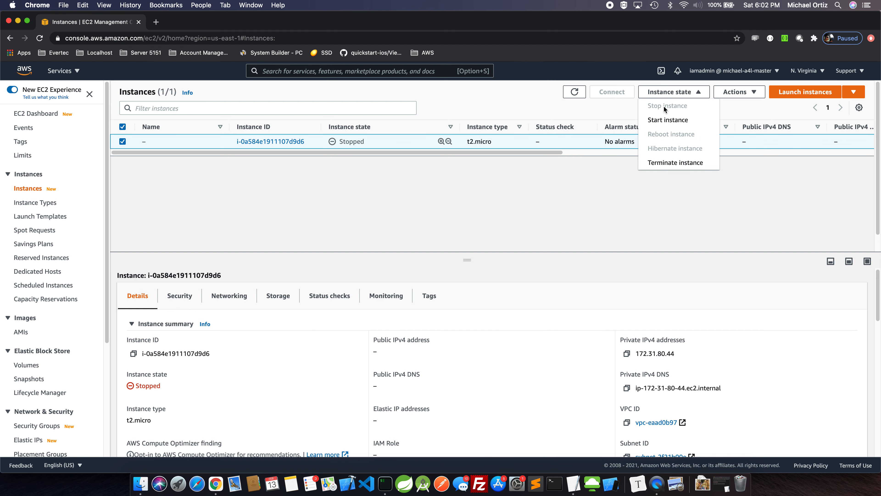
pyautogui.click(661, 122)
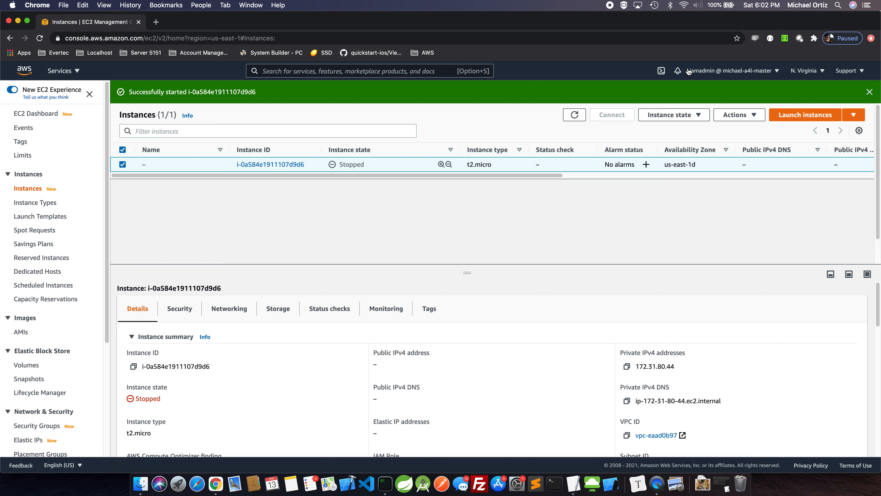
# Refresh the instance list repeatedly to check the state of the started instance.
pyautogui.click(577, 115)
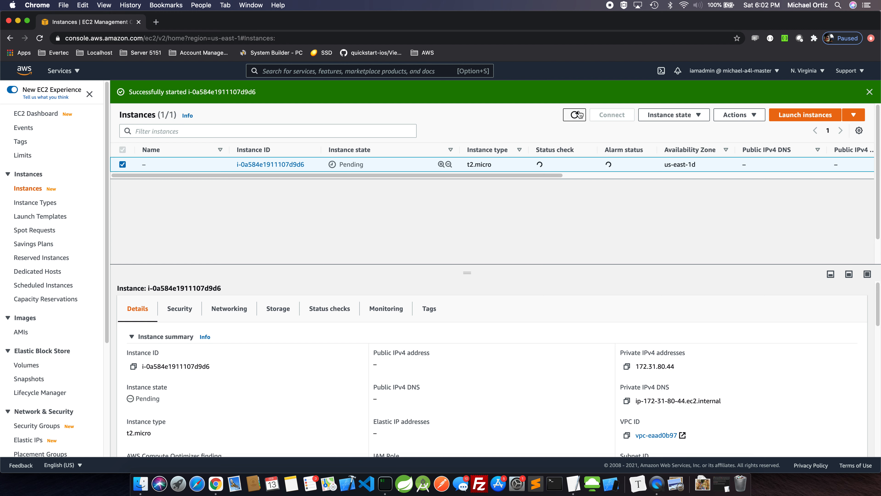
pyautogui.click(579, 115)
pyautogui.click(578, 115)
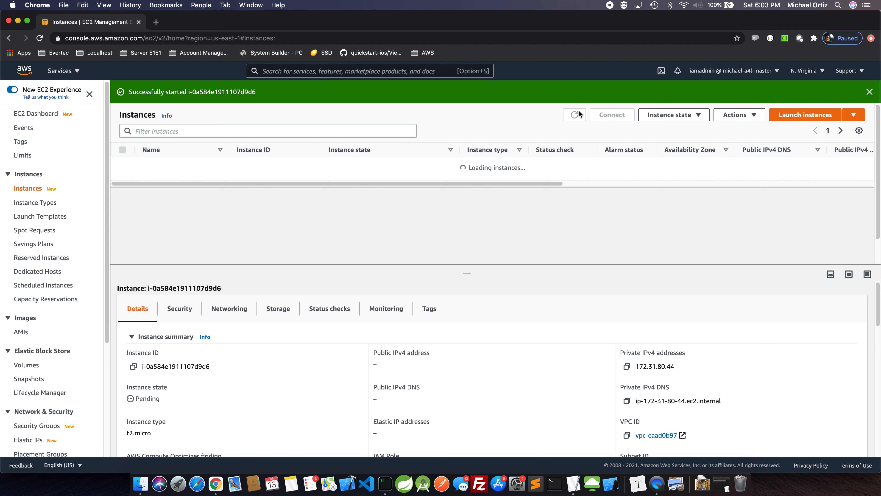
pyautogui.click(579, 114)
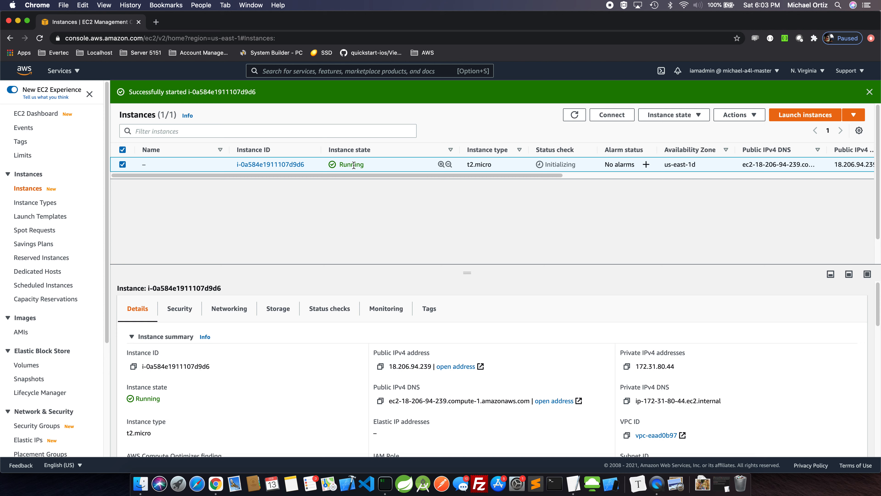
pyautogui.doubleClick(351, 170)
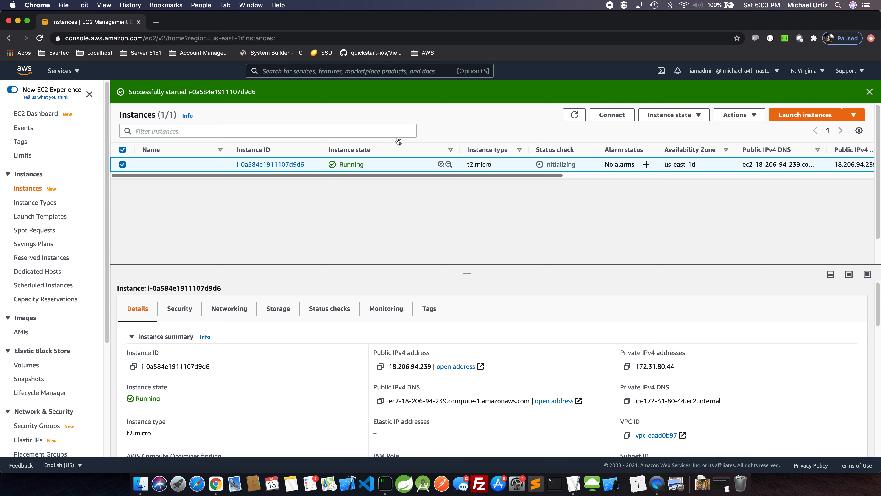
pyautogui.click(355, 192)
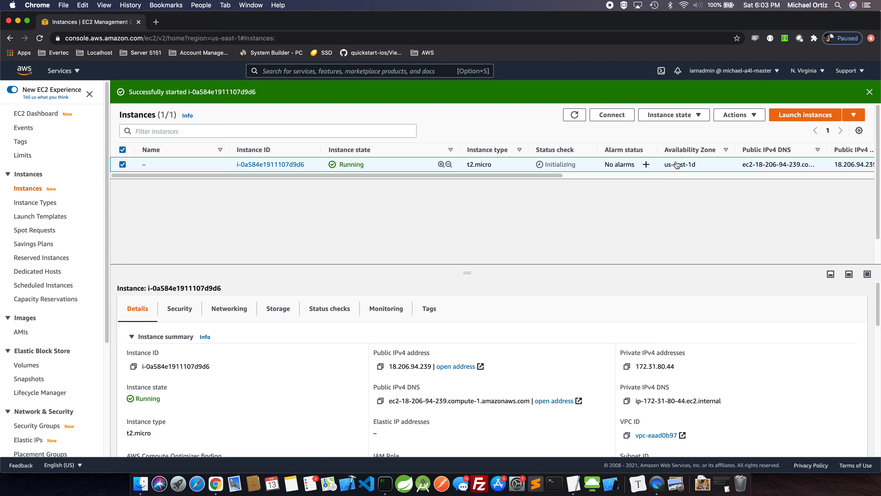
# Open the instance's SSH client connection instructions, then switch to iTerm2 and list the Documents folder with ls.
pyautogui.click(612, 114)
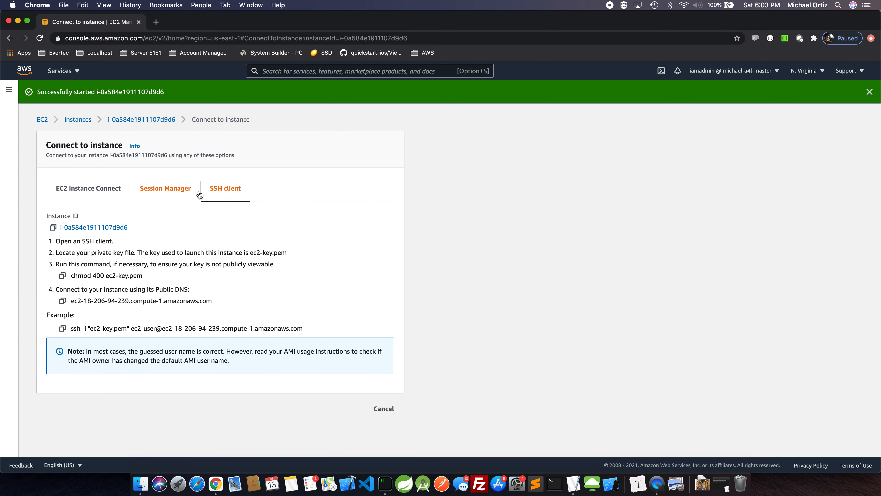
pyautogui.click(63, 329)
pyautogui.click(385, 483)
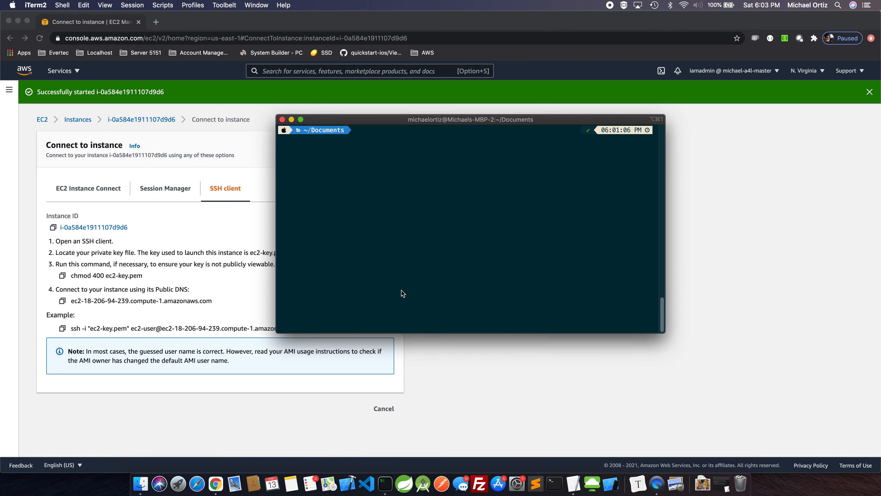
pyautogui.write('ls')
pyautogui.press('Return')
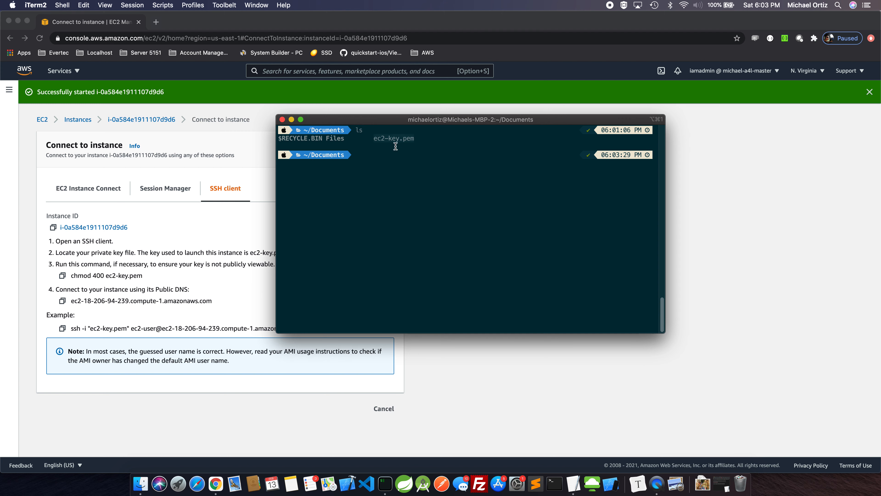
pyautogui.press('super+v')
pyautogui.press('BackSpace')
pyautogui.press('BackSpace')
pyautogui.press('BackSpace')
pyautogui.press('BackSpace')
pyautogui.press('BackSpace')
pyautogui.press('BackSpace')
pyautogui.press('BackSpace')
pyautogui.press('BackSpace')
pyautogui.press('BackSpace')
pyautogui.press('BackSpace')
pyautogui.press('BackSpace')
# Copy the example ssh command using ec2-key.pem from the connection instructions and run it in iTerm2.
pyautogui.click(191, 314)
pyautogui.click(63, 328)
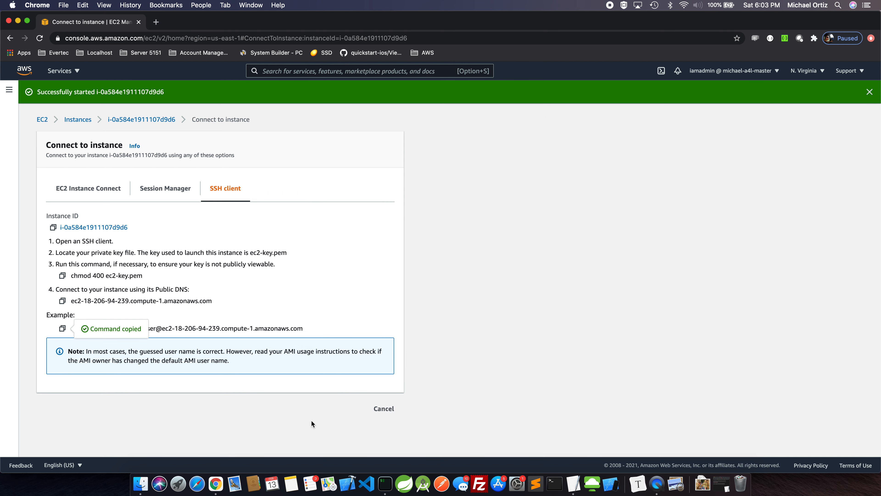
pyautogui.click(385, 483)
pyautogui.press('super+v')
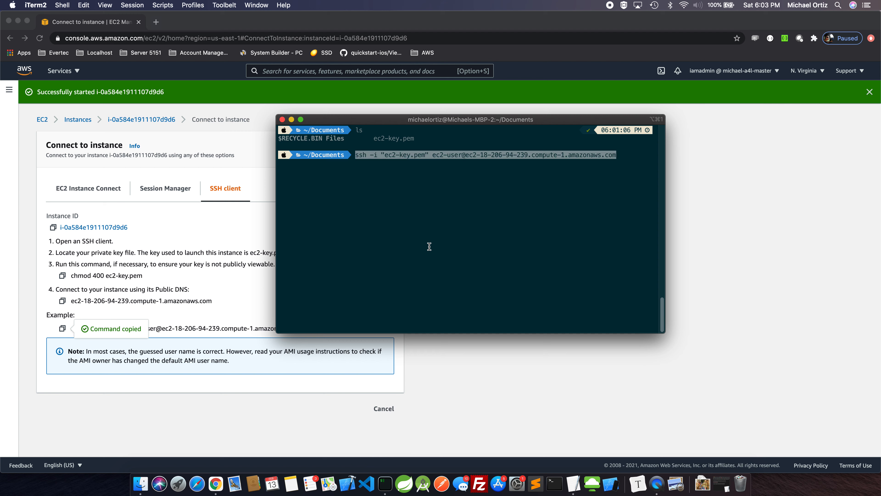
pyautogui.press('Return')
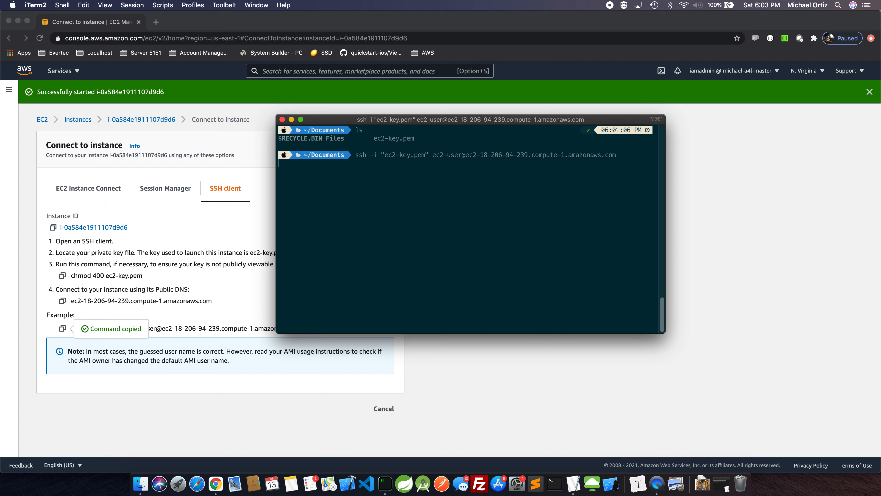
# Return to the instance list in Chrome and show the running instance's security details with its inbound and outbound rules.
pyautogui.click(128, 243)
pyautogui.click(392, 414)
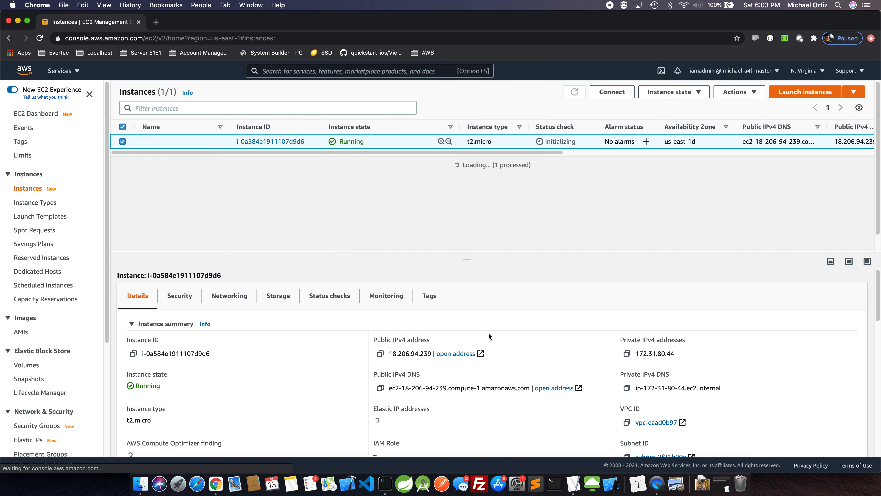
pyautogui.moveTo(463, 258); pyautogui.dragTo(456, 209)
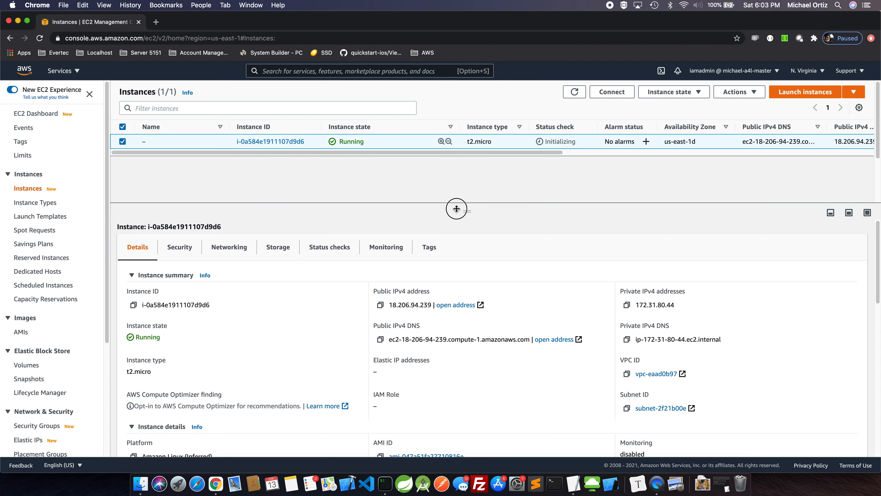
pyautogui.click(180, 255)
pyautogui.scroll(-1, 309, 336)
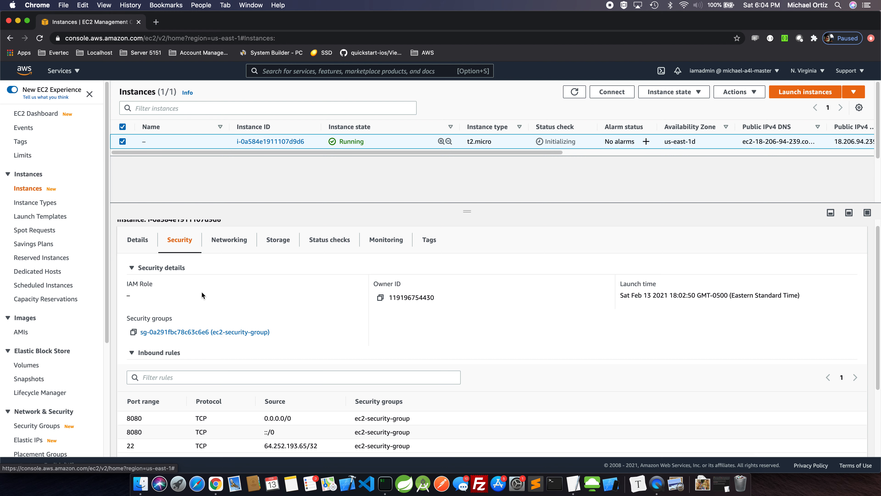
pyautogui.moveTo(466, 207)
pyautogui.mouseDown()
pyautogui.moveTo(470, 188)
pyautogui.moveTo(465, 197)
pyautogui.mouseUp()
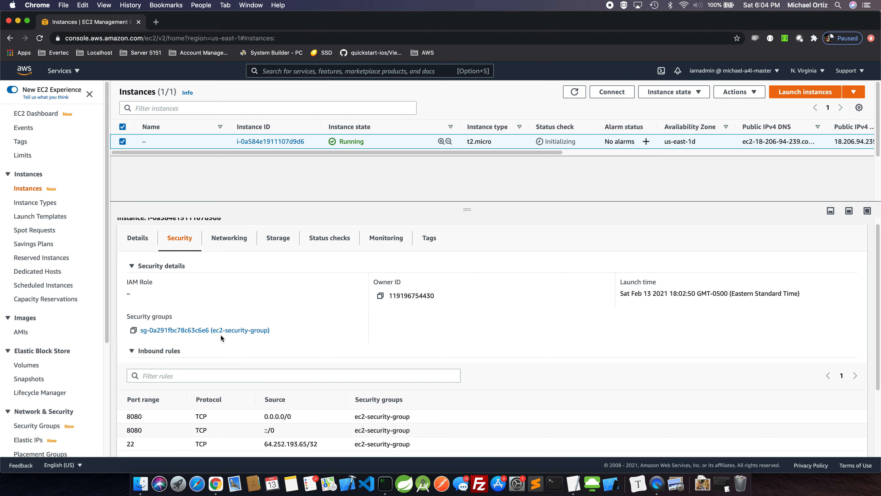
pyautogui.scroll(-3, 220, 334)
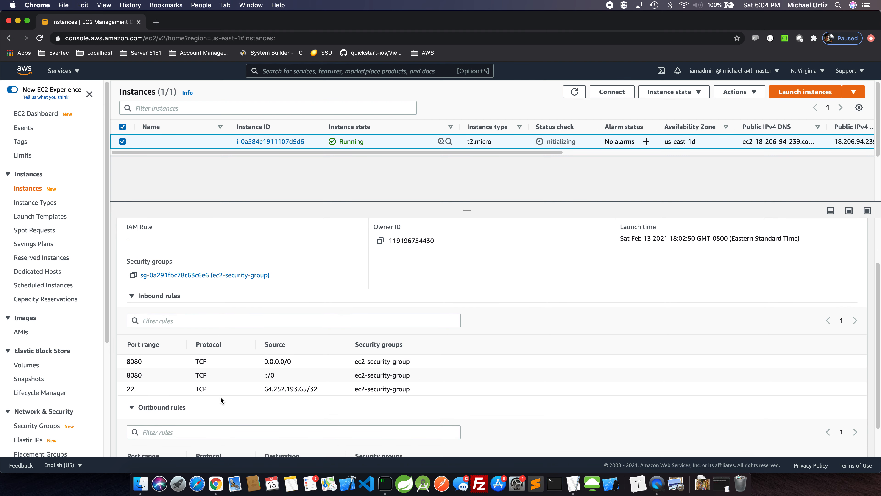
pyautogui.scroll(-2, 217, 365)
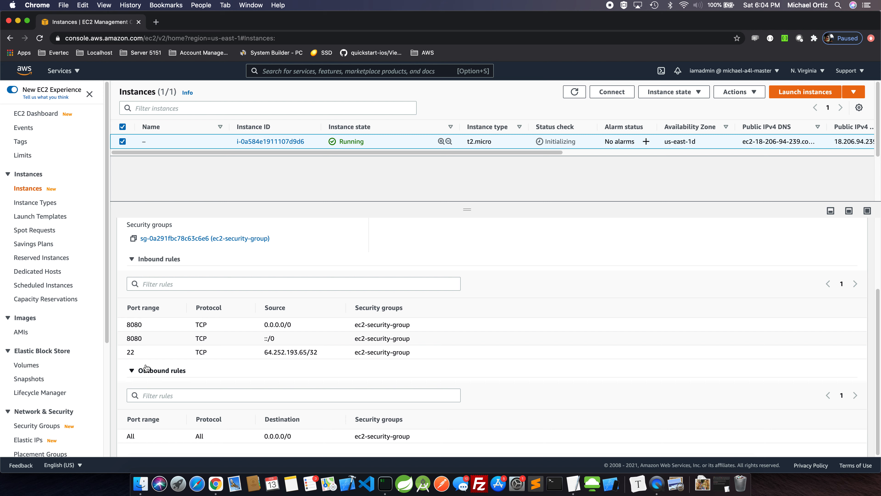
# Examine the security group's inbound rules for ports 22 and 8080 and its outbound rule.
pyautogui.doubleClick(129, 352)
pyautogui.doubleClick(199, 436)
pyautogui.doubleClick(129, 352)
pyautogui.click(131, 353)
pyautogui.click(474, 191)
pyautogui.click(465, 209)
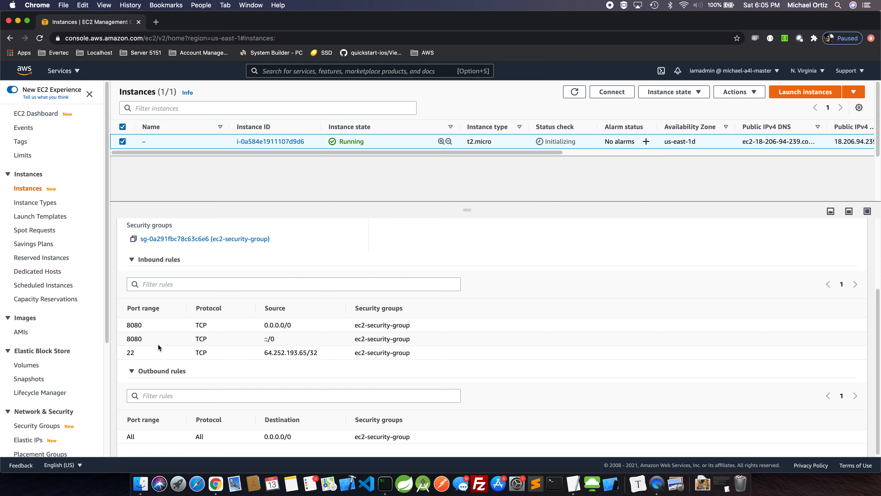
pyautogui.doubleClick(128, 352)
pyautogui.doubleClick(136, 325)
pyautogui.moveTo(263, 325); pyautogui.dragTo(305, 328)
pyautogui.doubleClick(136, 325)
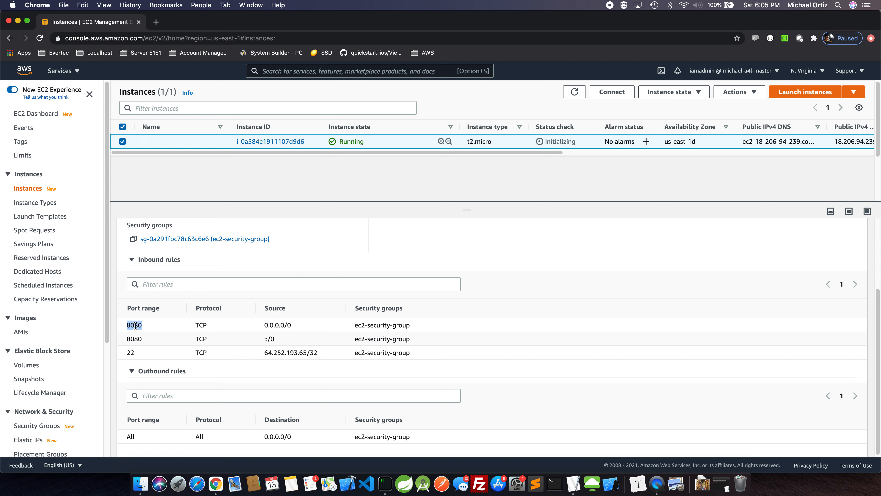
pyautogui.doubleClick(130, 353)
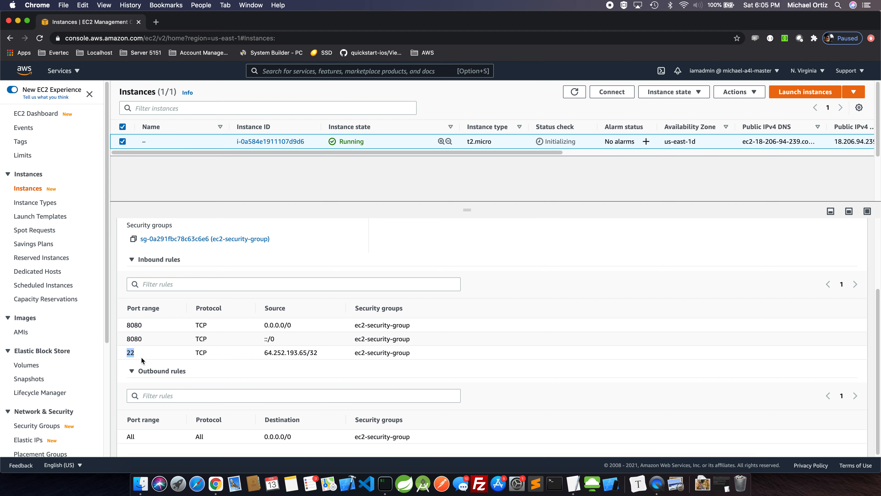
# Collapse the outbound rules and copy the source address of the port 22 inbound rule.
pyautogui.click(223, 367)
pyautogui.scroll(2, 208, 330)
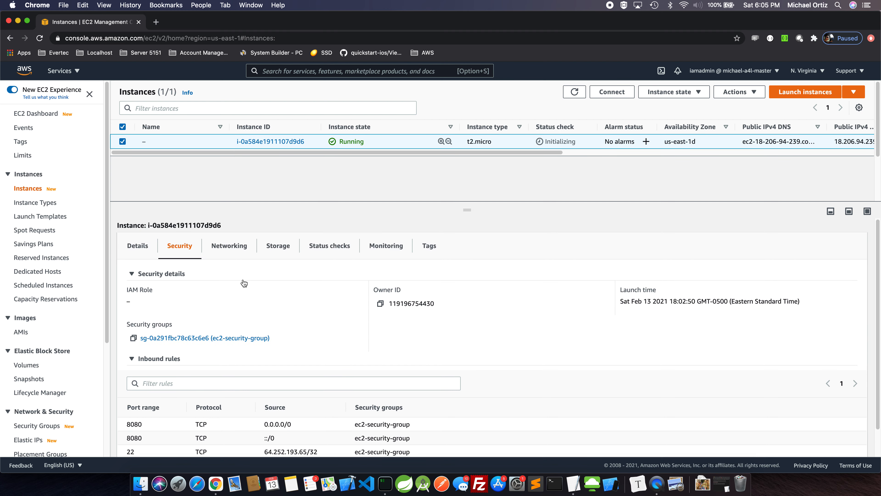
pyautogui.scroll(-2, 246, 330)
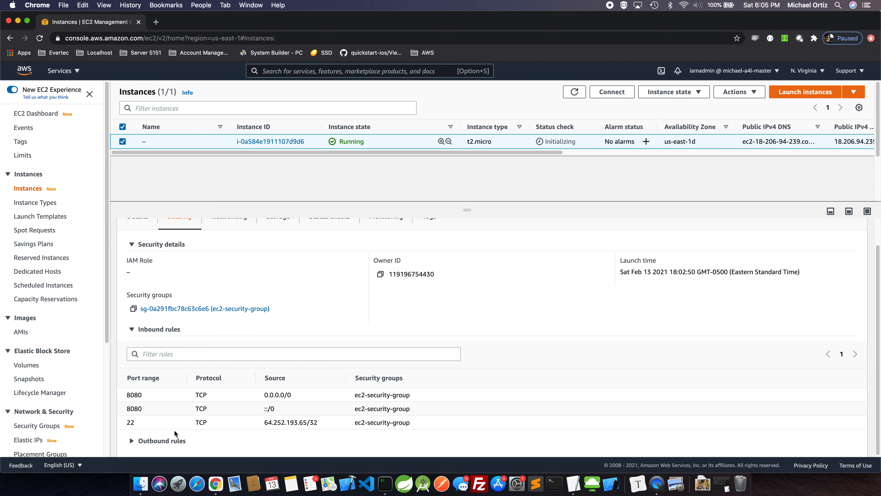
pyautogui.moveTo(264, 421); pyautogui.dragTo(306, 421)
pyautogui.click(299, 424)
pyautogui.moveTo(299, 423); pyautogui.dragTo(299, 445)
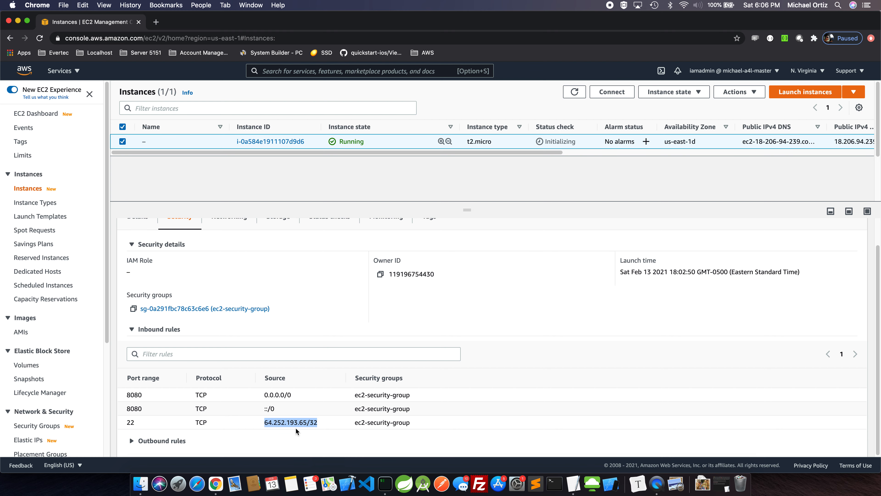
pyautogui.press('cmd+c')
# Search the web for "whats my ip" in a new browser tab and open the whatismyipaddress.com result.
pyautogui.click(156, 21)
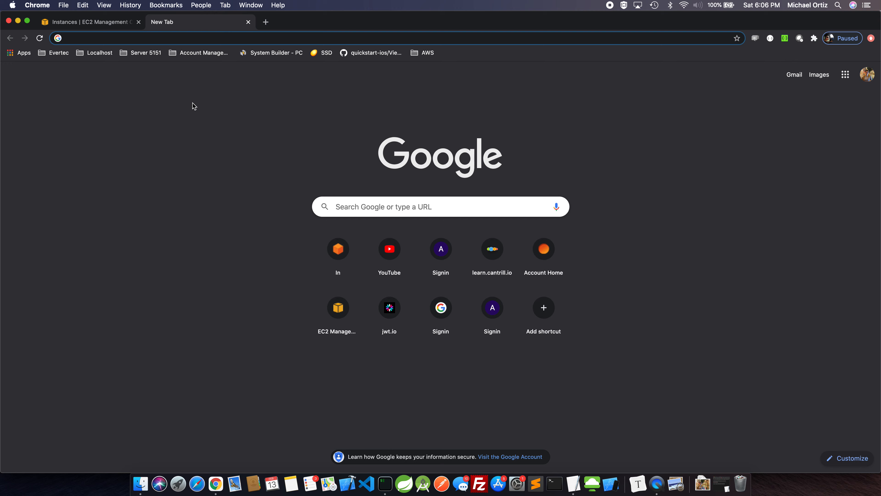
pyautogui.write('m')
pyautogui.press('BackSpace')
pyautogui.press('BackSpace')
pyautogui.write('whats my ')
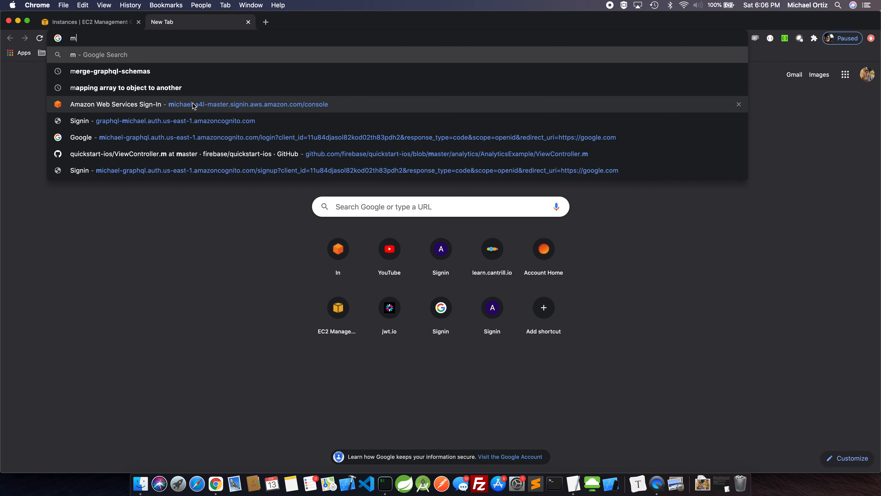
pyautogui.write('ip')
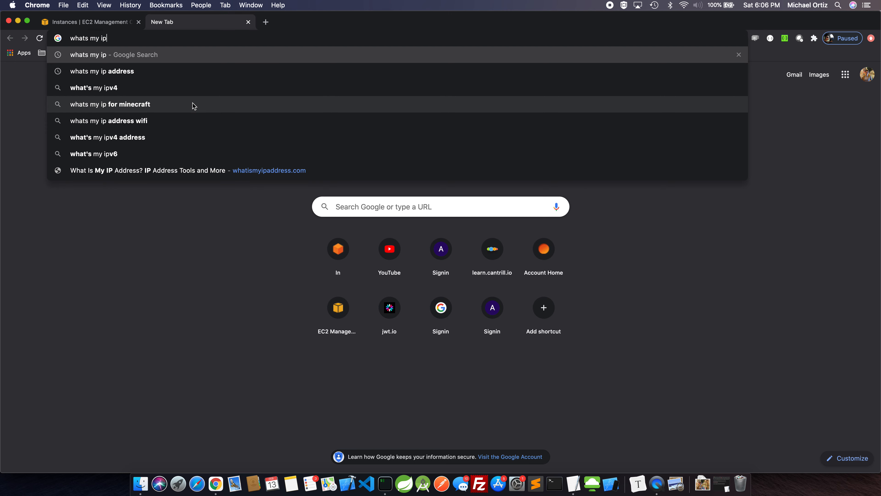
pyautogui.press('Return')
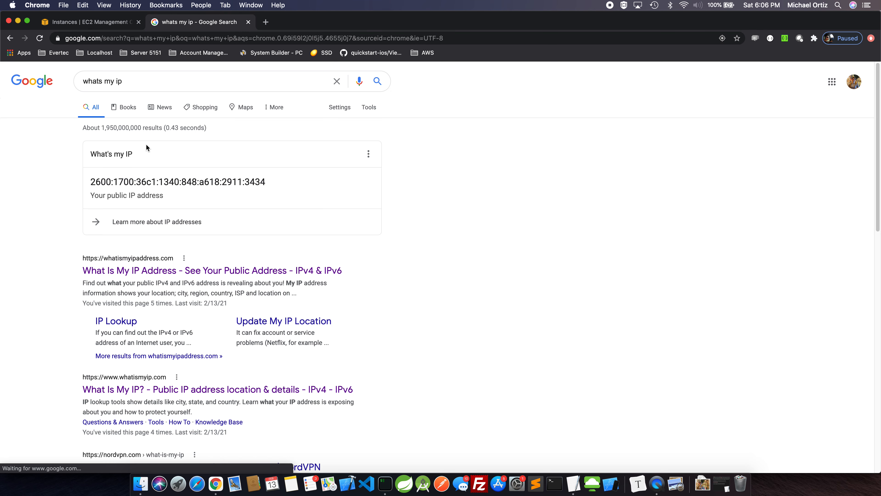
pyautogui.click(144, 269)
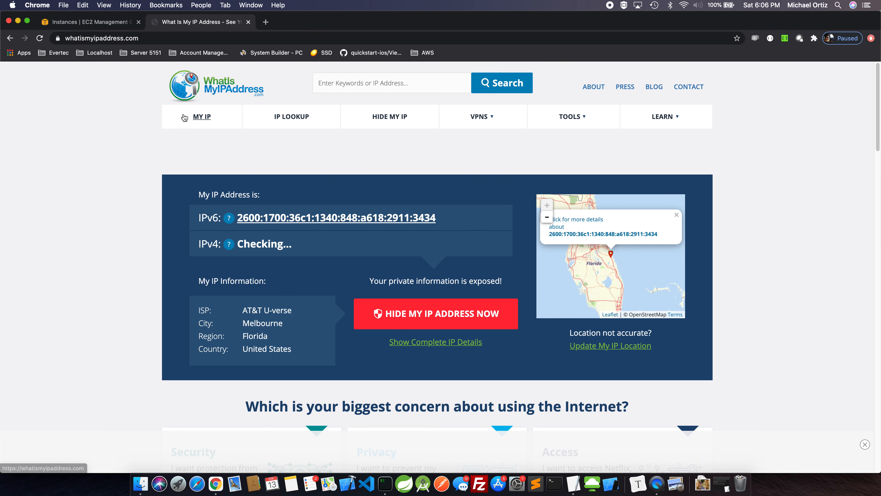
pyautogui.press('super+space')
pyautogui.write('64.252.193.65')
pyautogui.moveTo(376, 120); pyautogui.dragTo(232, 210)
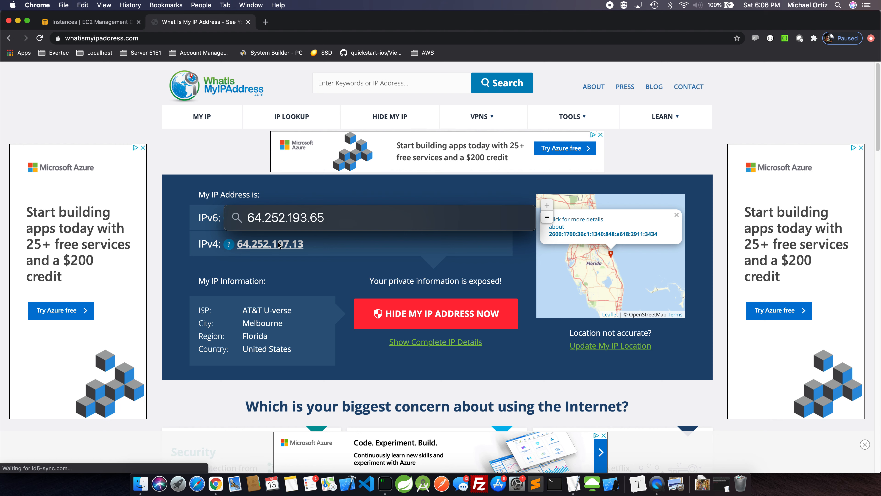
pyautogui.doubleClick(287, 218)
pyautogui.click(184, 159)
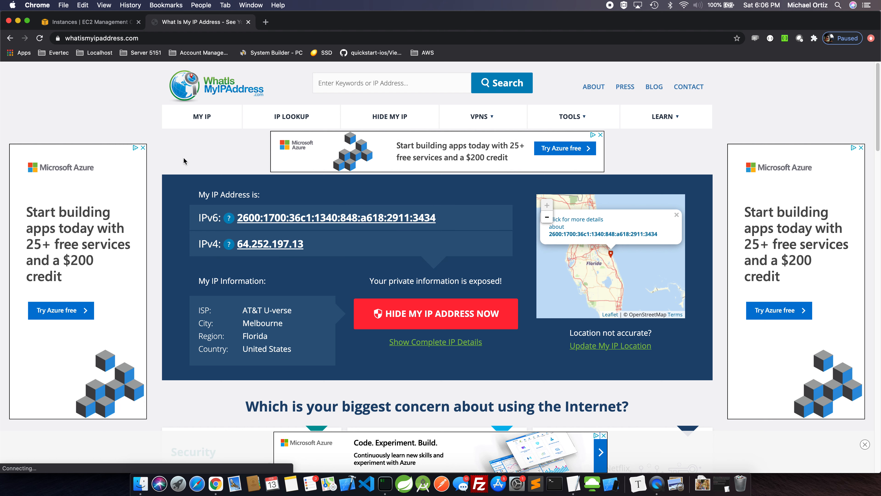
# Return to the EC2 console, open the Security Groups list and enlarge the pane showing ec2-security-group's inbound rules.
pyautogui.click(104, 25)
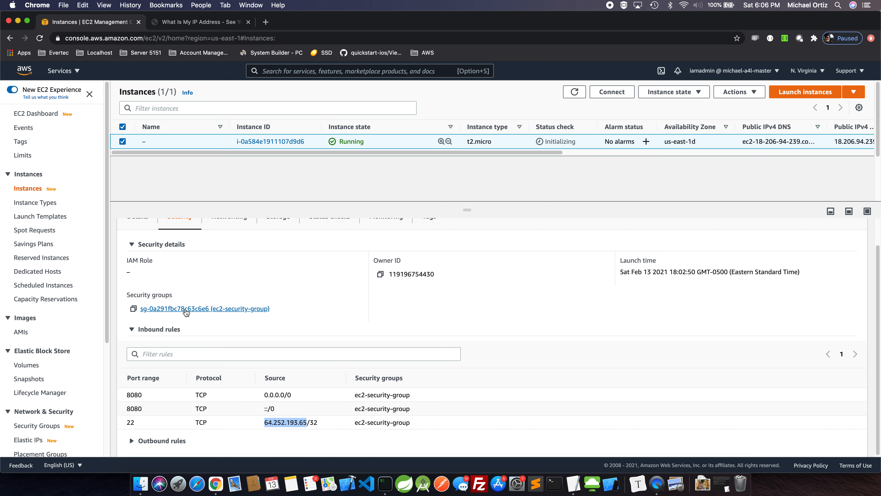
pyautogui.scroll(-3, 31, 372)
pyautogui.click(35, 369)
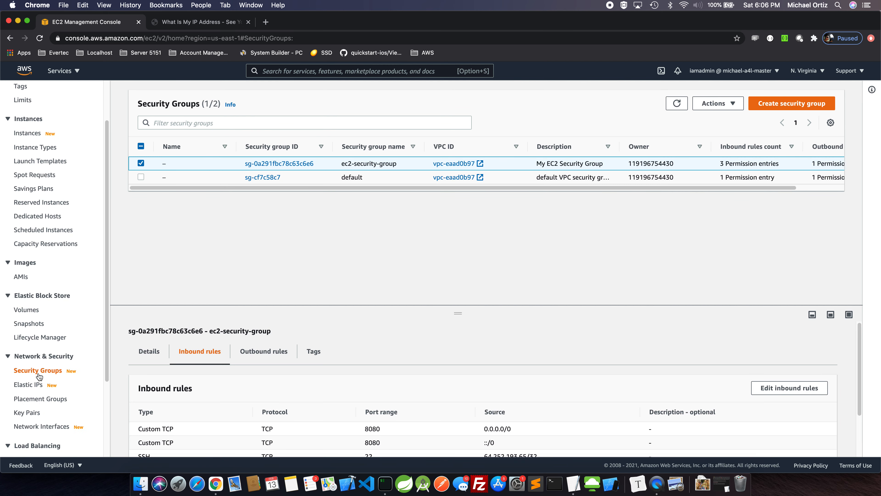
pyautogui.tripleClick(366, 160)
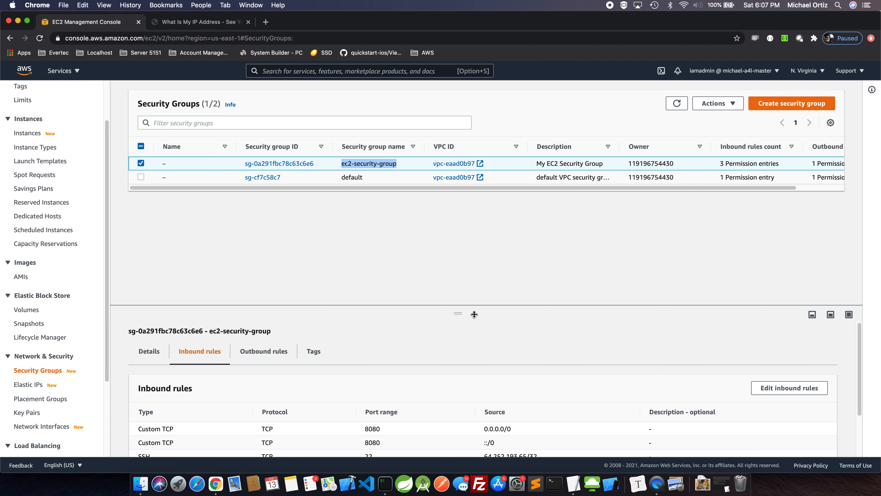
pyautogui.moveTo(455, 314); pyautogui.dragTo(460, 270)
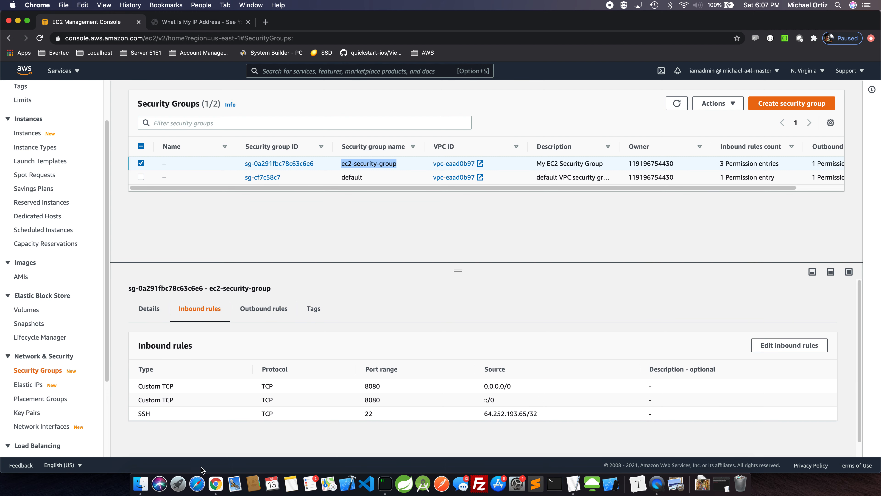
# Edit ec2-security-group's inbound rules, set the SSH rule's source to My IP and save the rules.
pyautogui.click(780, 338)
pyautogui.click(780, 342)
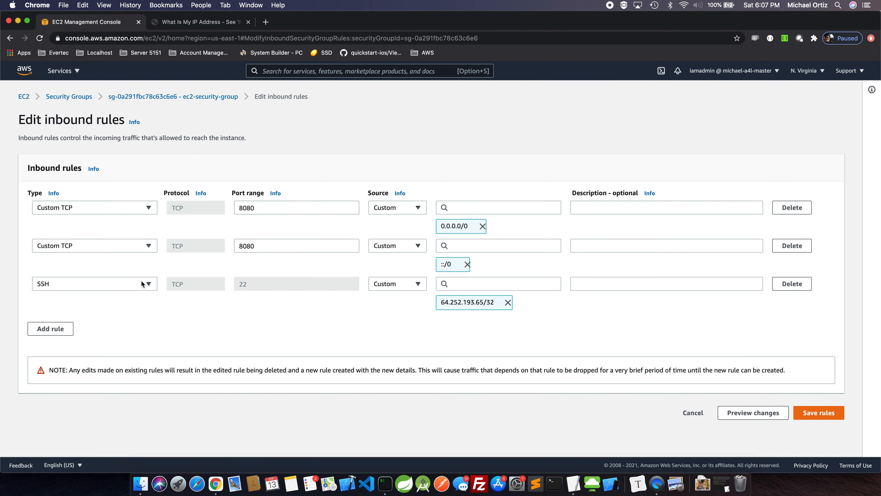
pyautogui.click(387, 284)
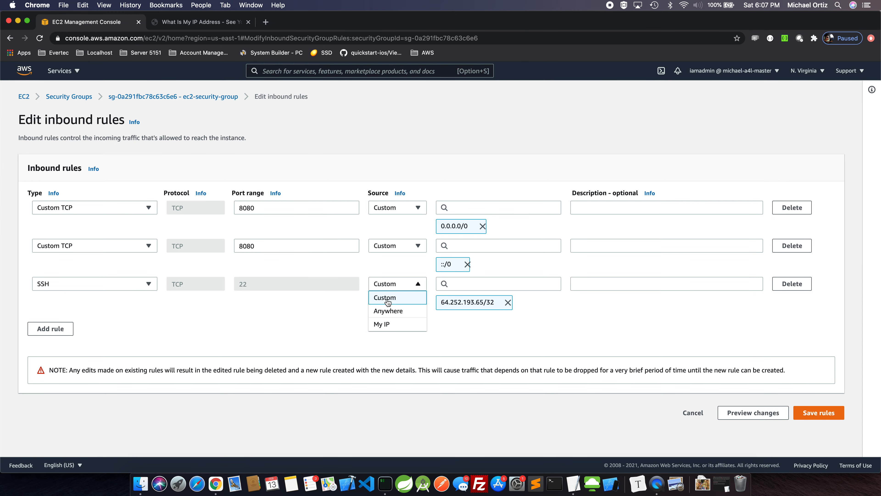
pyautogui.click(382, 326)
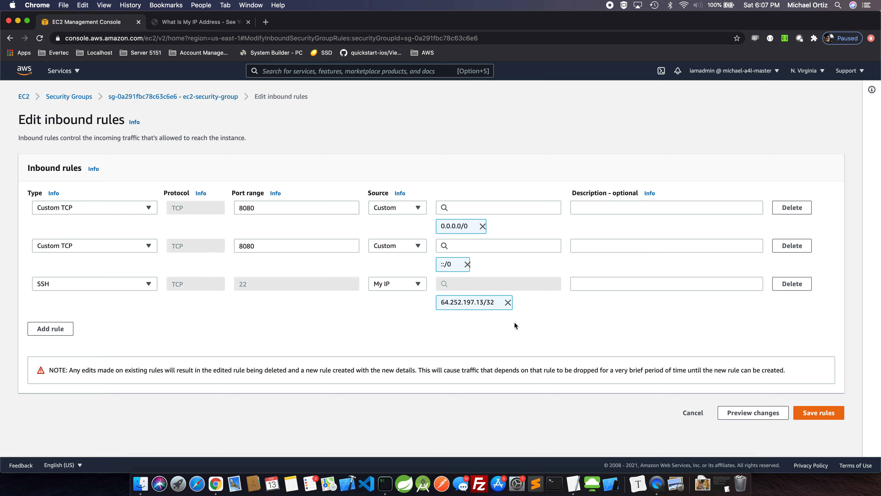
pyautogui.click(833, 415)
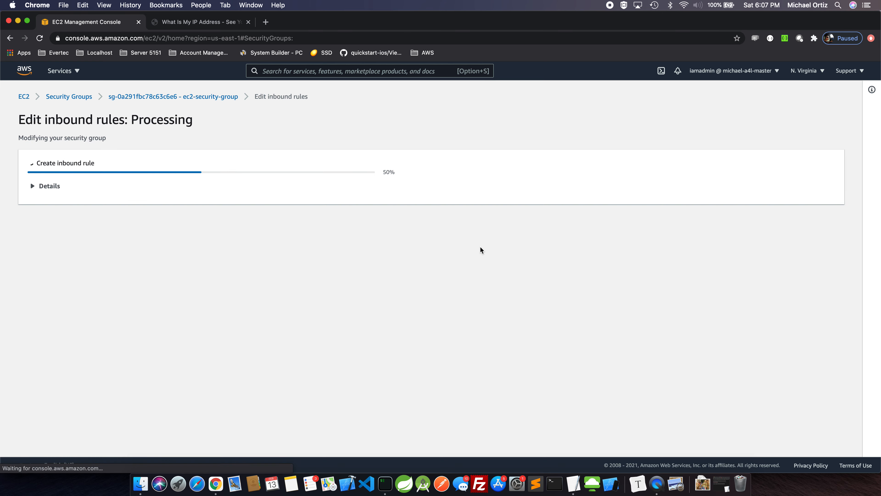
# Return to the instance list, open the running instance's connection instructions and copy the example ssh command.
pyautogui.click(27, 133)
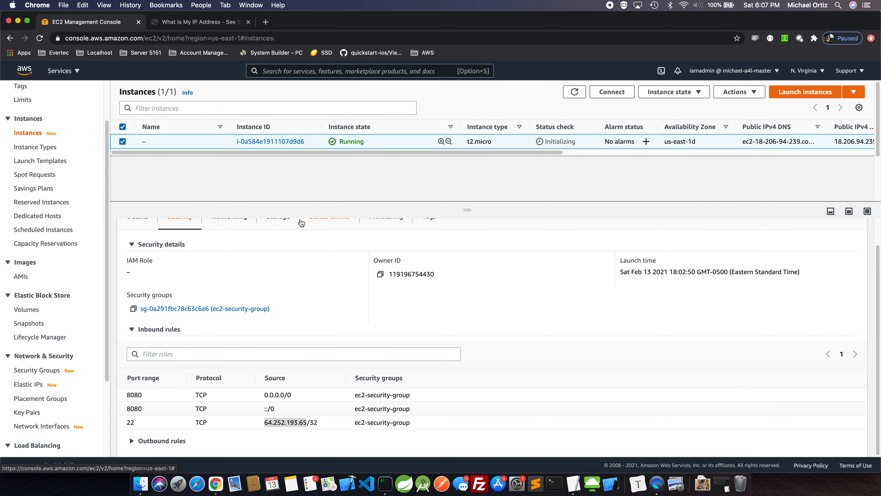
pyautogui.moveTo(467, 209); pyautogui.dragTo(467, 285)
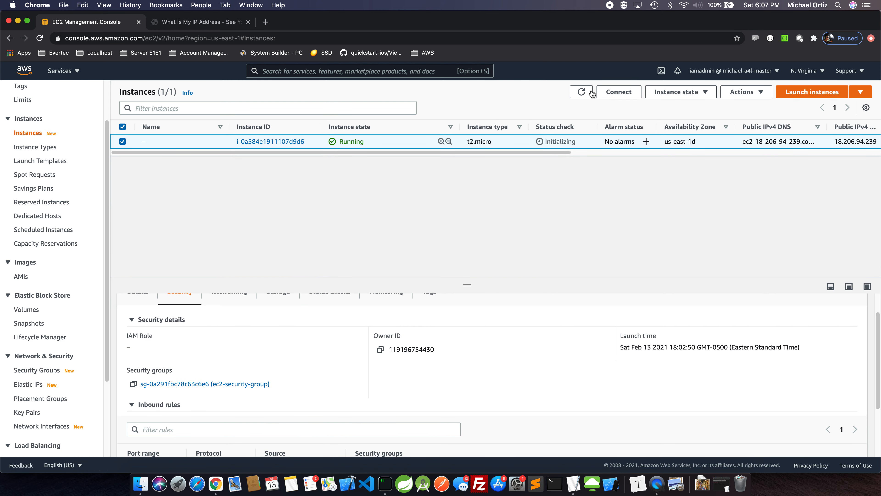
pyautogui.click(620, 91)
pyautogui.click(62, 305)
# Clear the iTerm2 terminal, run the copied ssh command with ec2-key.pem and accept the host's authenticity with yes.
pyautogui.click(385, 482)
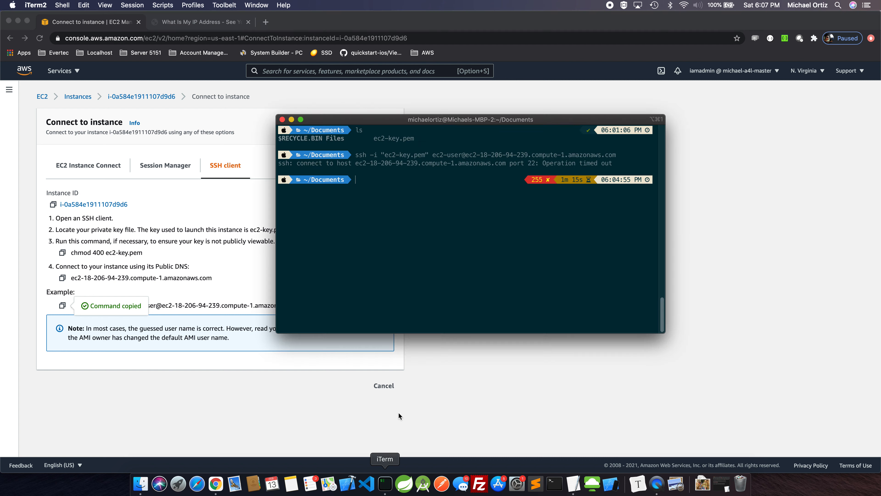
pyautogui.write('clear')
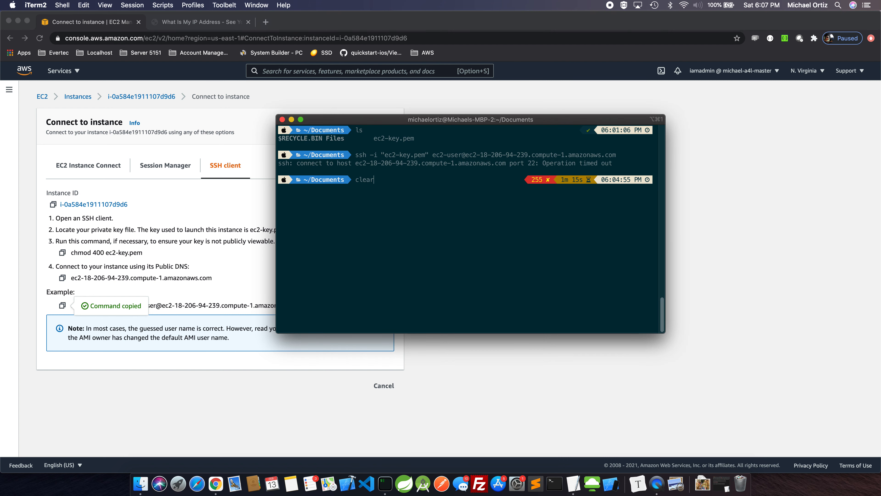
pyautogui.press('Return')
pyautogui.press('super+v')
pyautogui.press('Return')
pyautogui.write('yes')
pyautogui.press('Return')
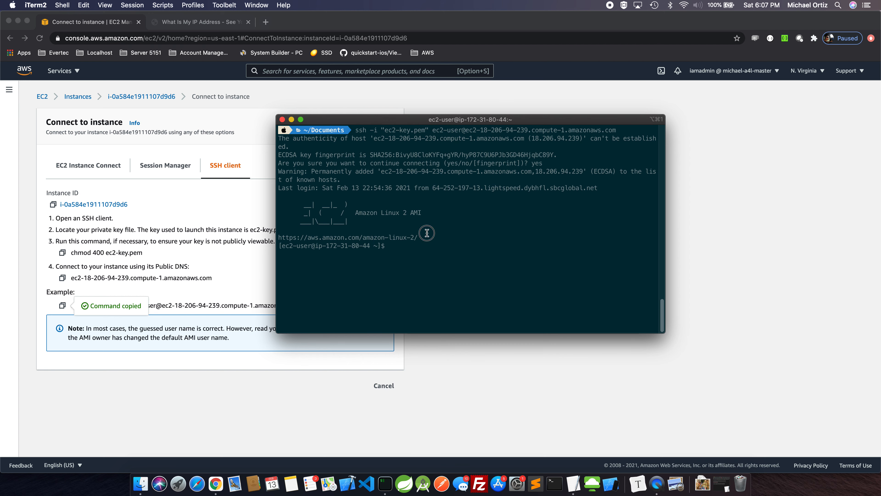
# Copy the example ssh command again in Chrome, return to the instance list and enlarge the instance's details pane.
pyautogui.click(257, 403)
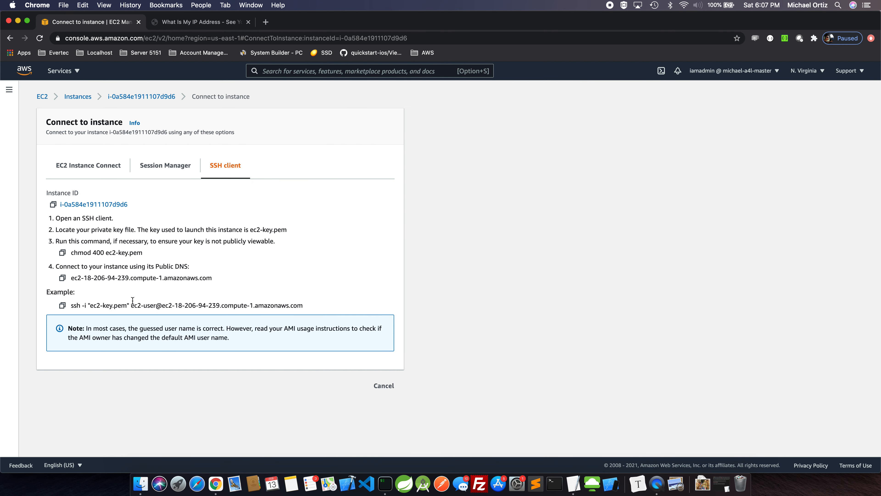
pyautogui.click(63, 305)
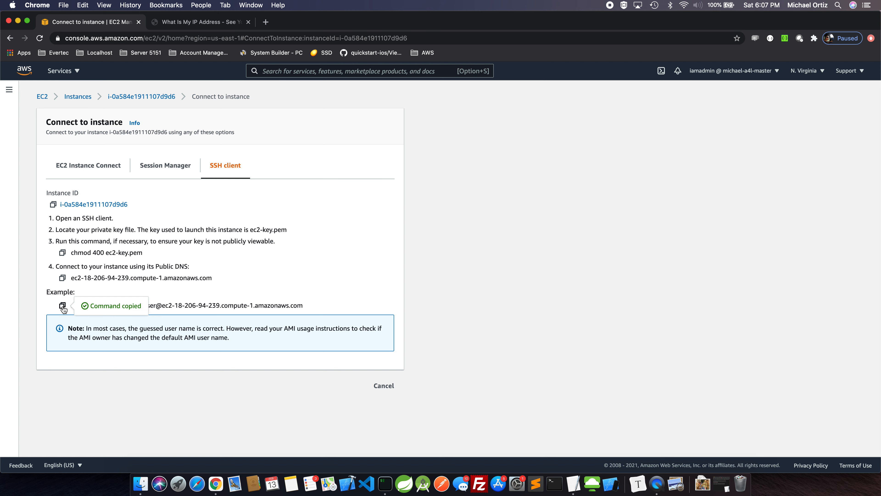
pyautogui.click(78, 96)
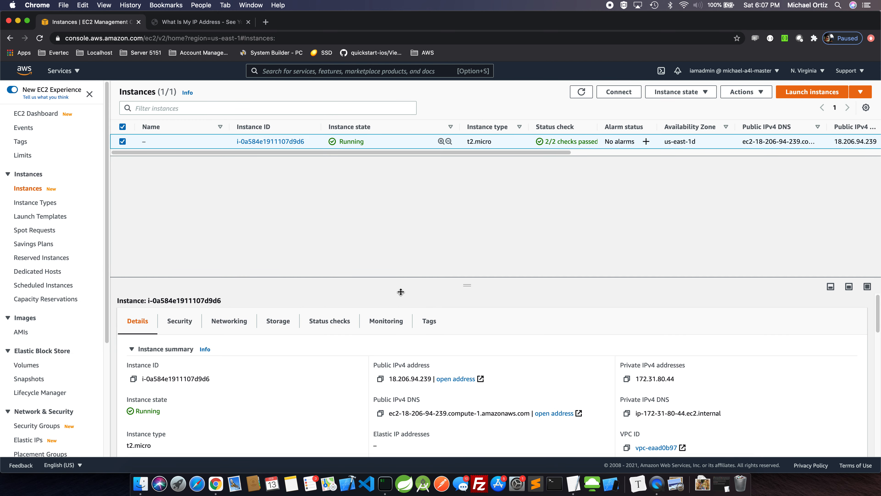
pyautogui.moveTo(467, 285); pyautogui.dragTo(467, 208)
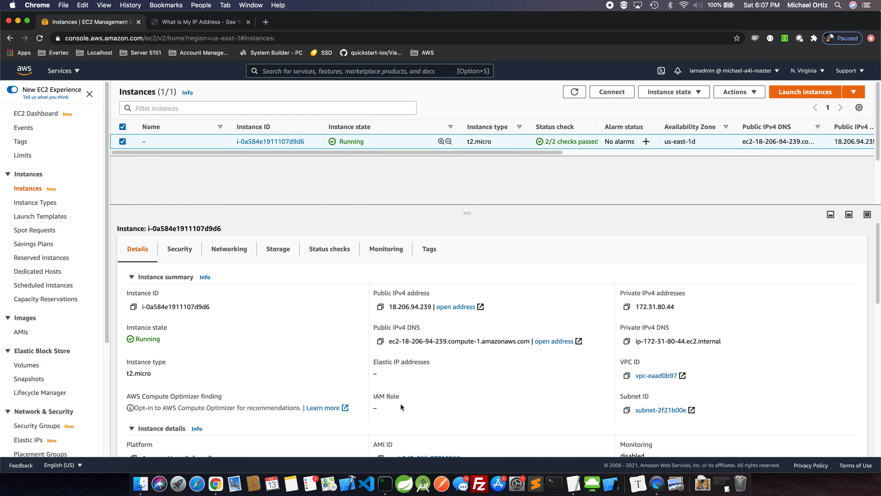
# Switch to iTerm2, clear the SSH session's screen and dismiss the scrollback history prompt.
pyautogui.click(385, 483)
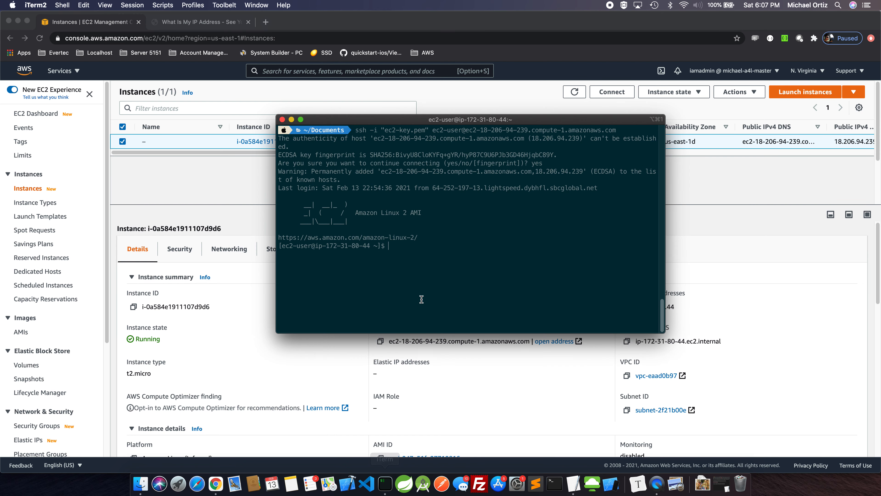
pyautogui.write('clear')
pyautogui.press('Return')
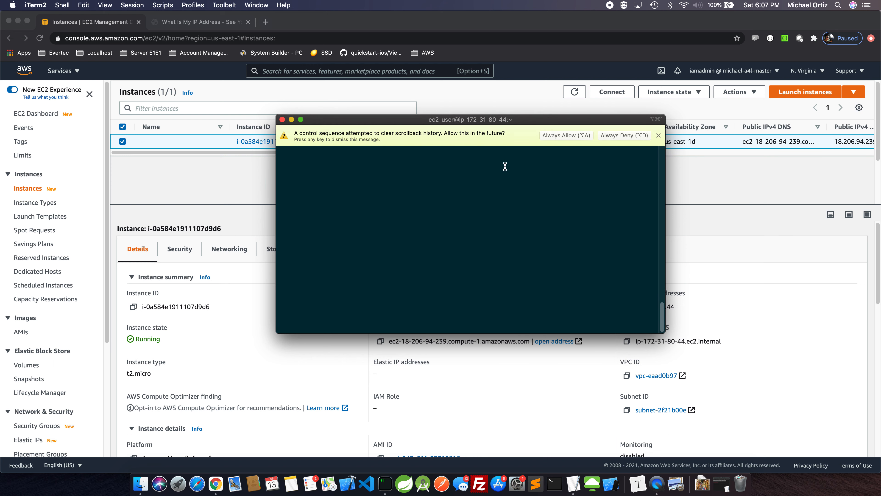
pyautogui.press('Escape')
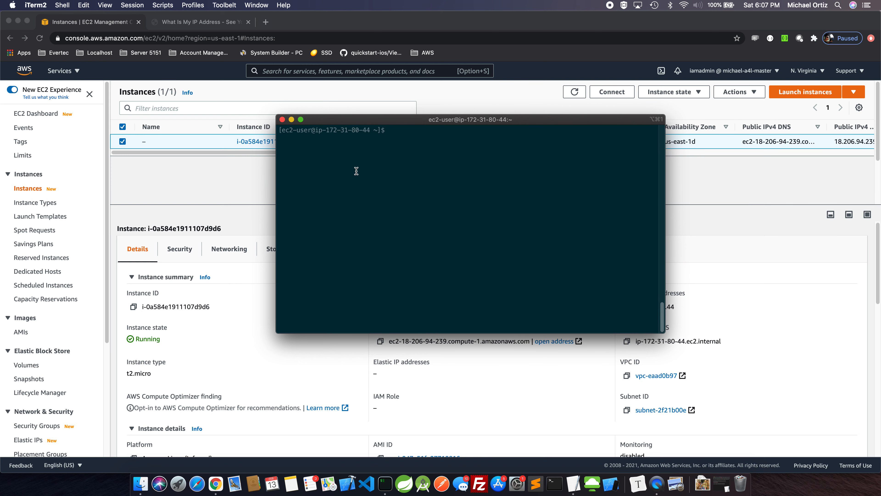
# Exit the SSH session and clear the local terminal.
pyautogui.write('exit')
pyautogui.press('Return')
pyautogui.press('Return')
pyautogui.press('Return')
pyautogui.press('Return')
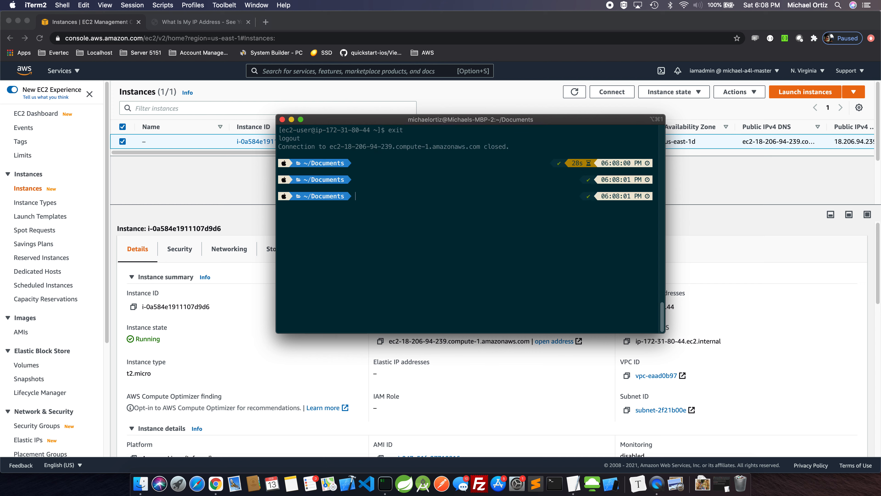
pyautogui.write('clea')
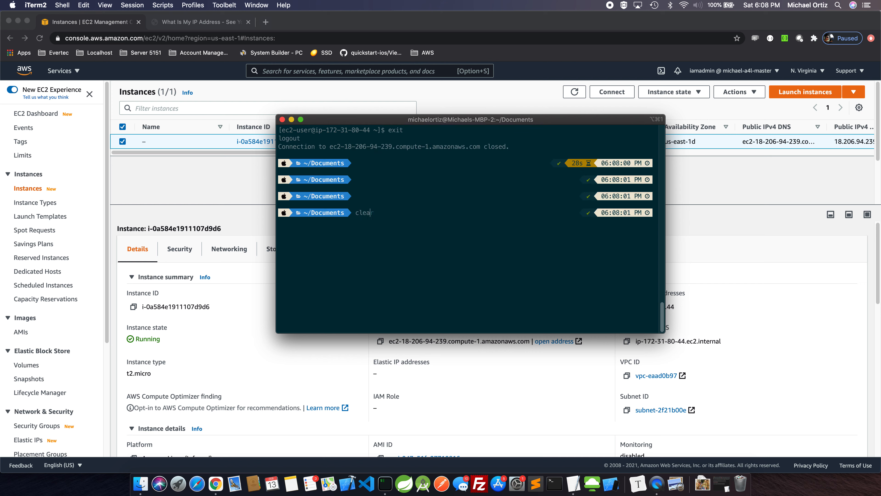
pyautogui.write('r')
pyautogui.press('Return')
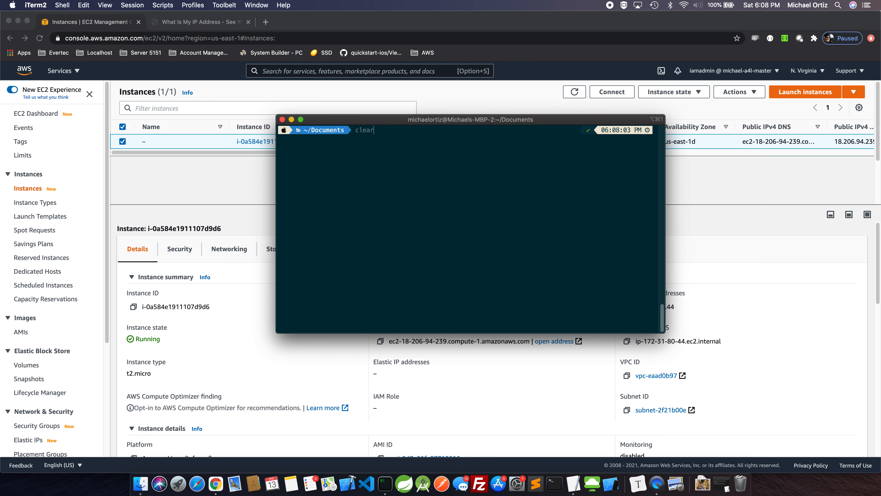
# Reconnect to the instance with the copied ssh command and exit the session again.
pyautogui.press('super+v')
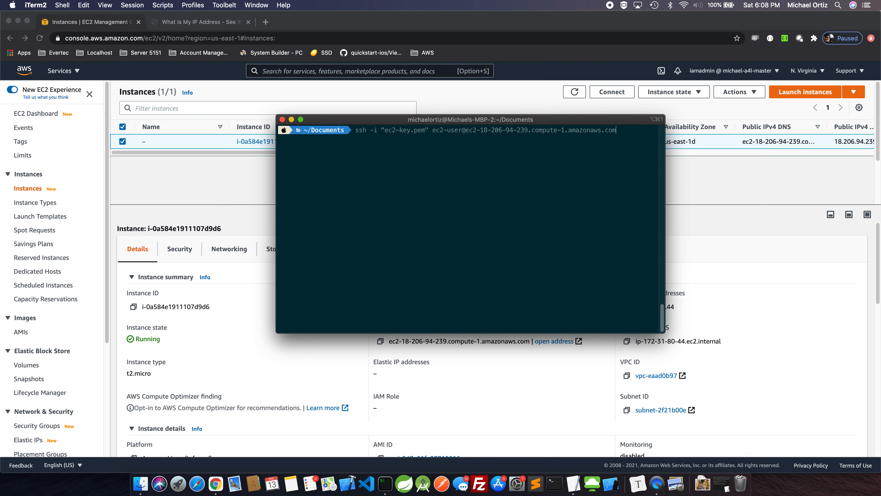
pyautogui.press('Return')
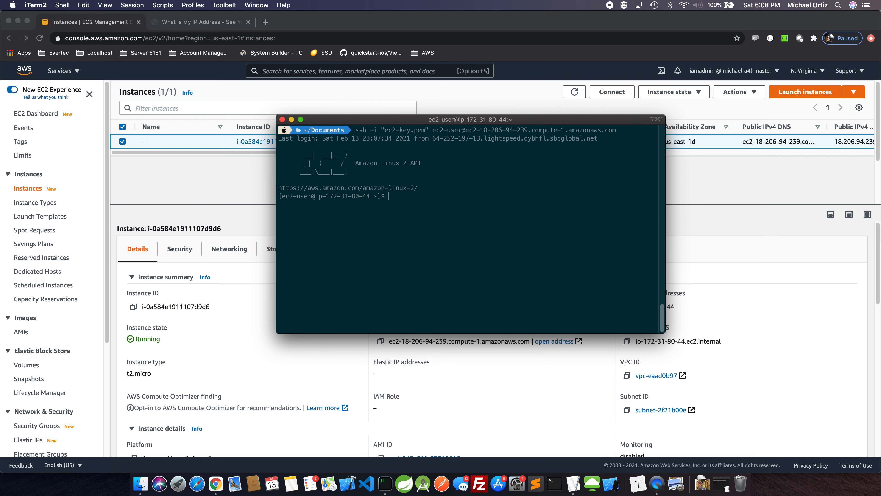
pyautogui.hotkey('ctrl', 'c')
pyautogui.write('exit')
pyautogui.press('Return')
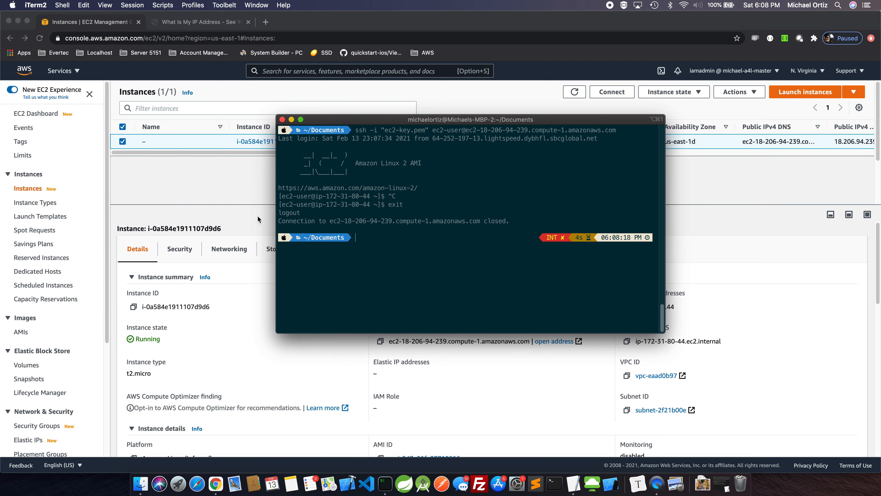
# Switch to Chrome and copy the instance's public IPv4 DNS and public IPv4 address from its details.
pyautogui.click(239, 200)
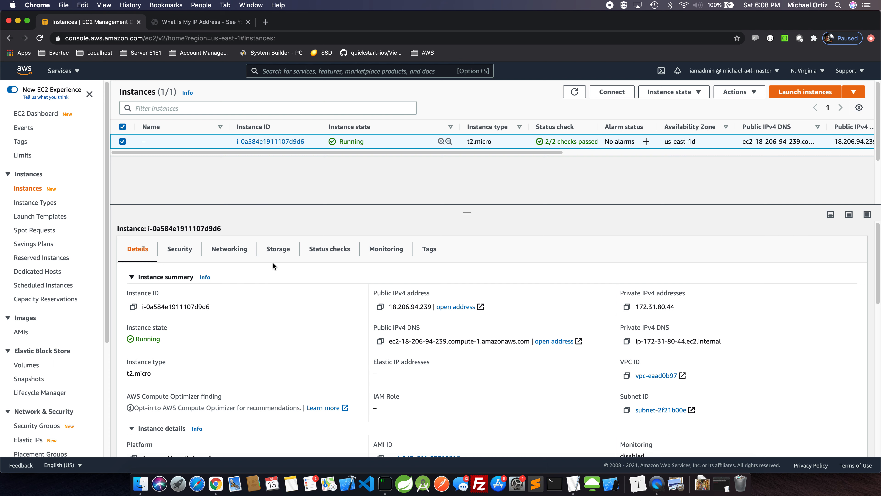
pyautogui.click(670, 91)
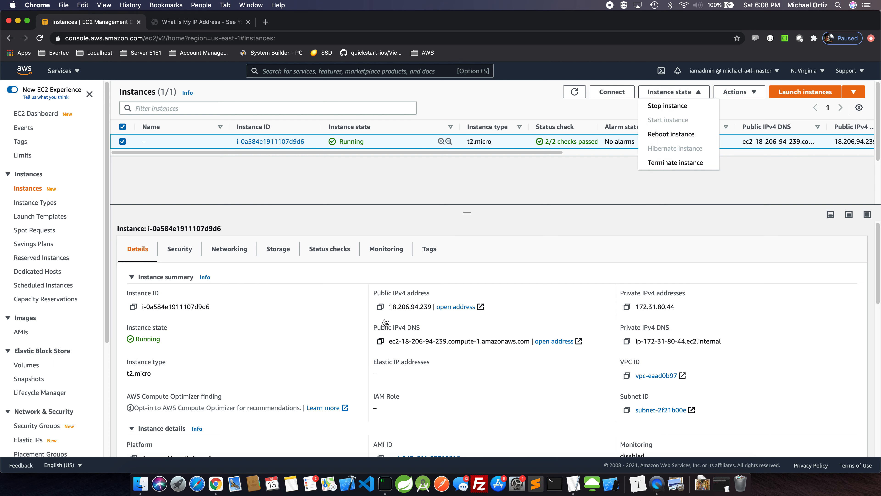
pyautogui.doubleClick(409, 306)
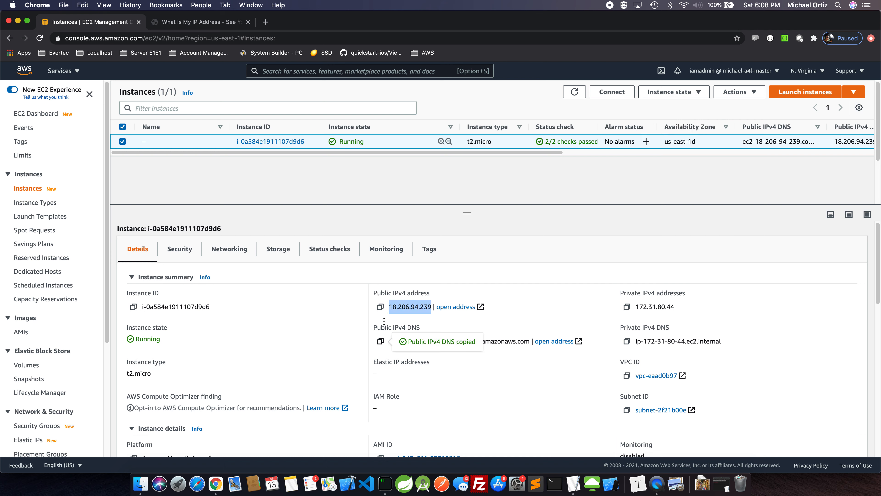
pyautogui.click(380, 306)
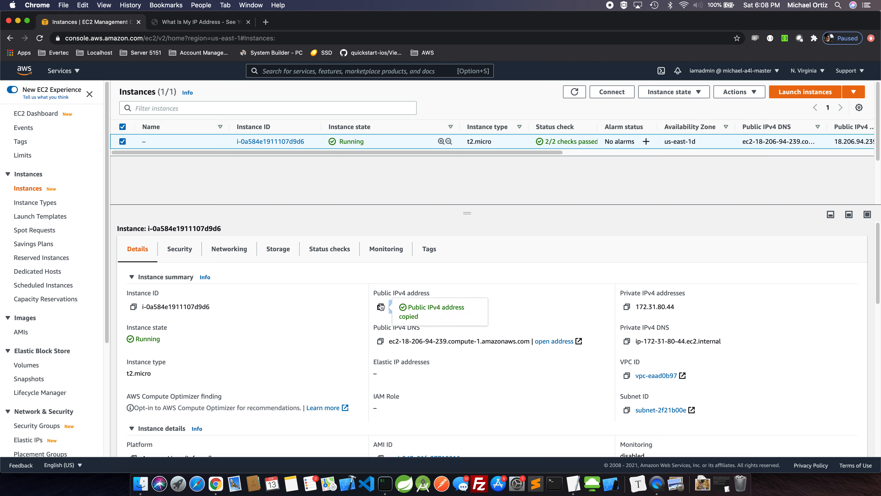
# Stop the selected running instance and confirm the stop.
pyautogui.click(663, 101)
pyautogui.click(666, 110)
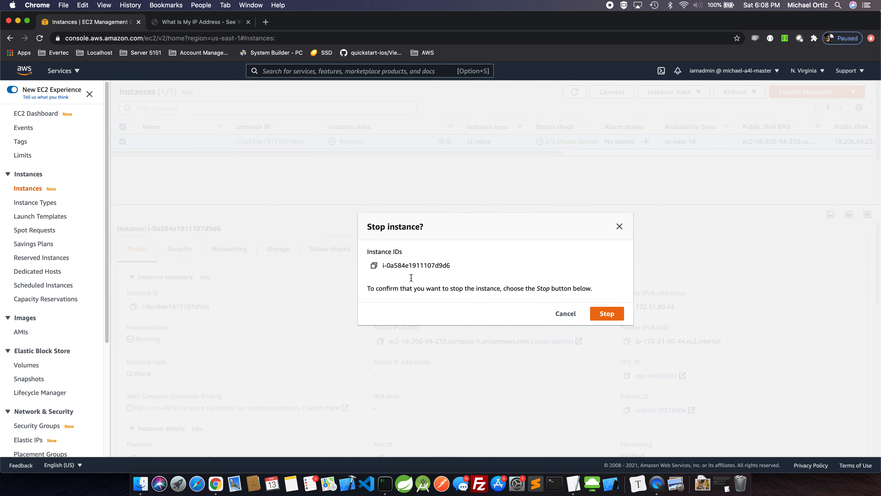
pyautogui.click(607, 313)
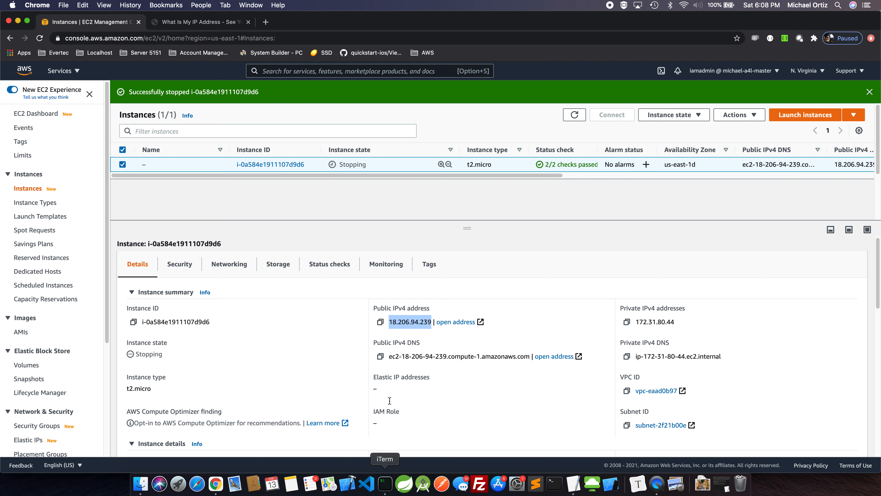
# Highlight the stopped instance's public IPv4 address in its details for inspection.
pyautogui.click(397, 319)
pyautogui.moveTo(389, 322); pyautogui.dragTo(429, 324)
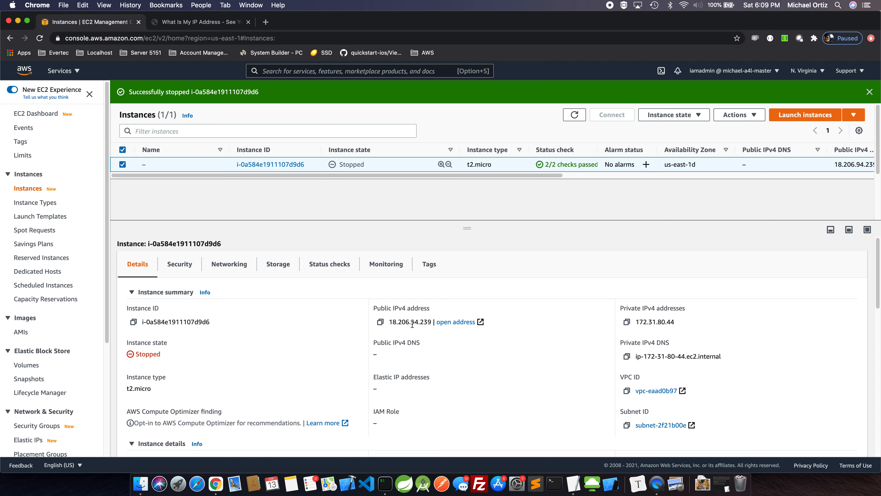
pyautogui.tripleClick(411, 322)
pyautogui.click(409, 324)
pyautogui.doubleClick(409, 324)
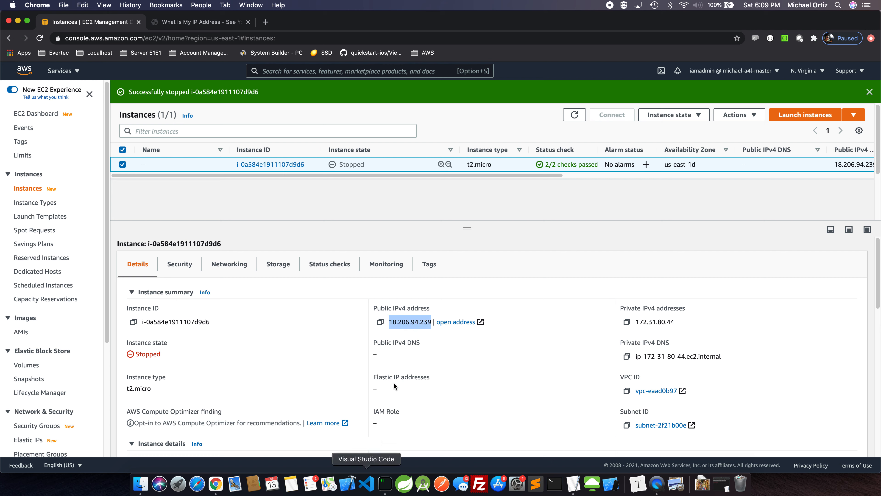
# Refresh the instance list and start the stopped instance again.
pyautogui.click(566, 119)
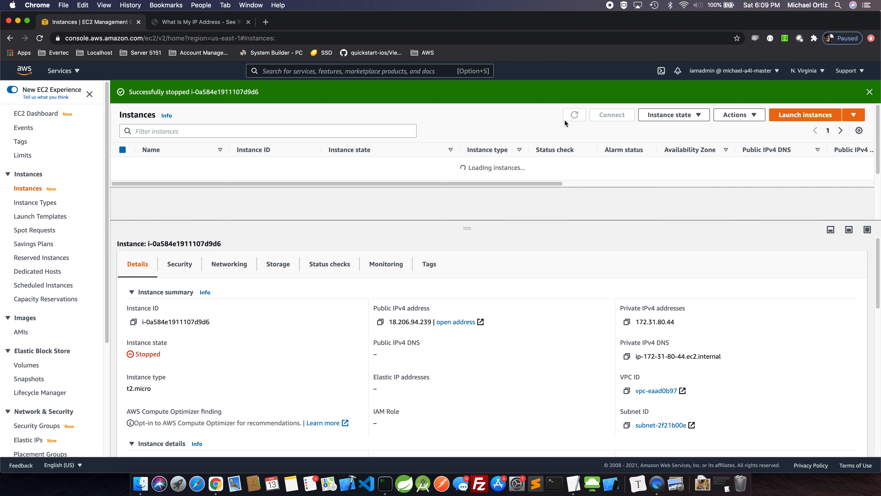
pyautogui.click(653, 117)
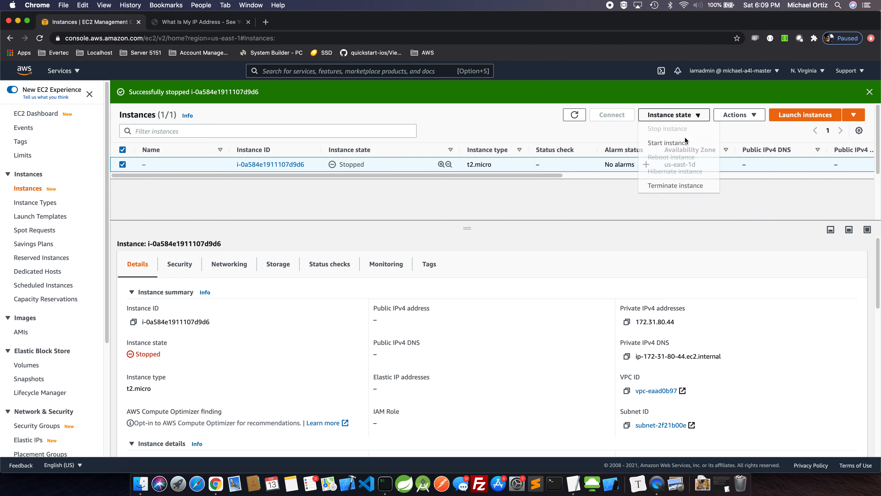
pyautogui.click(676, 145)
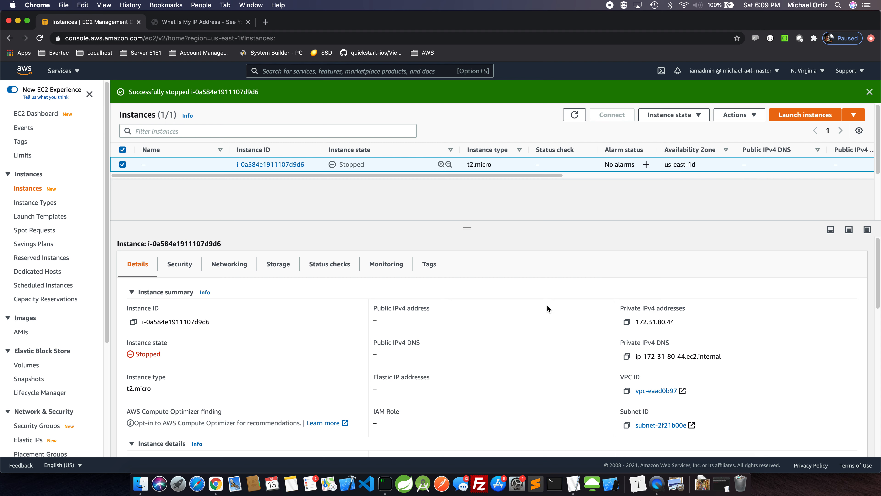
# Switch to iTerm2, clear the terminal and recall the earlier ssh command for ec2-18-206-94-239.compute-1.amazonaws.com without running it.
pyautogui.click(381, 484)
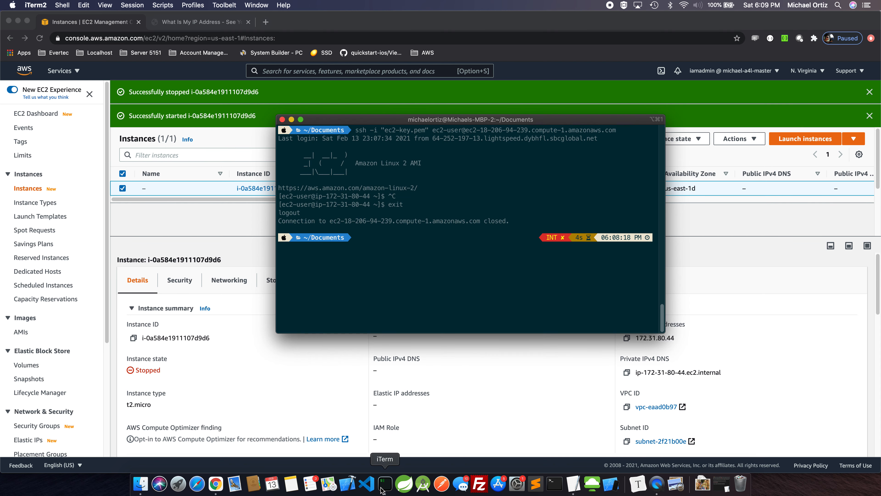
pyautogui.write('clear')
pyautogui.press('Return')
pyautogui.write('ss')
pyautogui.press('Right')
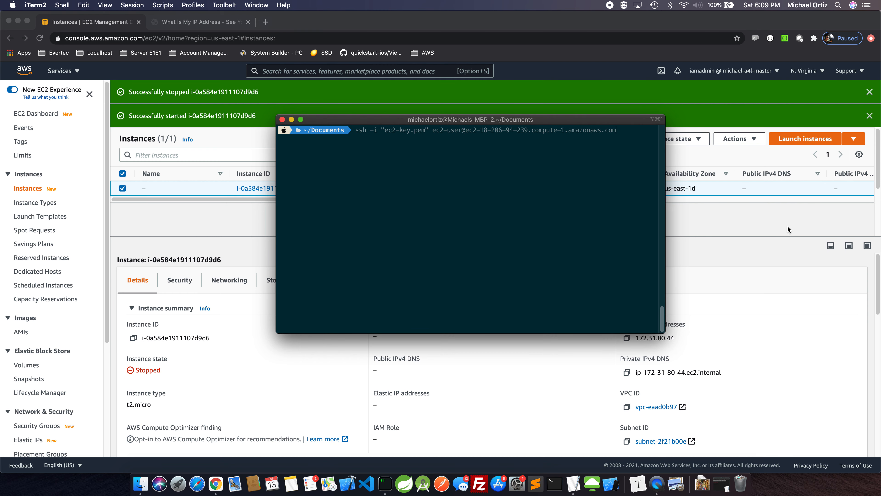
# Switch back to Chrome and refresh the instance list until the instance is running.
pyautogui.click(782, 232)
pyautogui.click(574, 138)
pyautogui.click(574, 138)
pyautogui.click(574, 138)
pyautogui.click(574, 138)
pyautogui.click(574, 138)
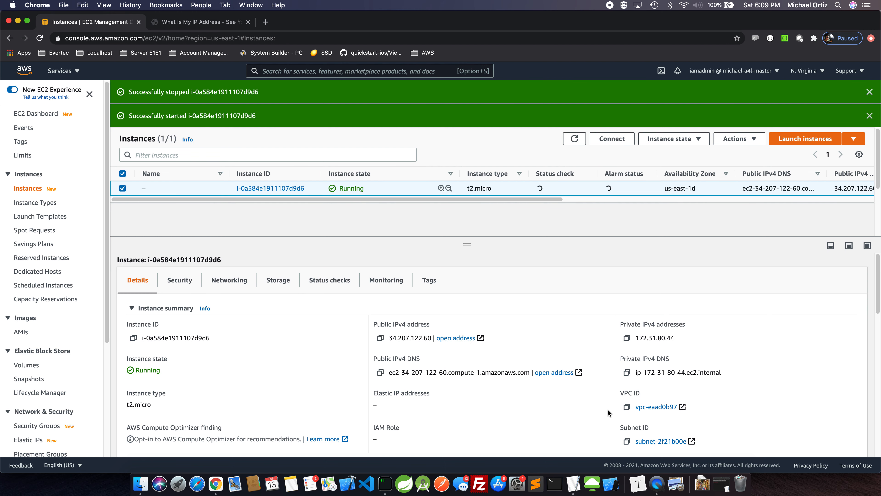
# Try to connect from iTerm2 with the recalled ssh command for the old public DNS, and interrupt the attempt.
pyautogui.click(385, 483)
pyautogui.press('Return')
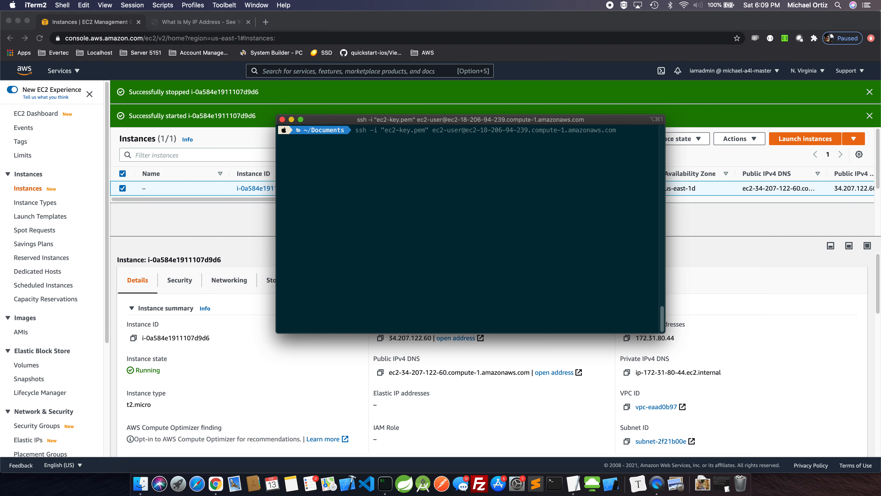
pyautogui.hotkey('ctrl', 'c')
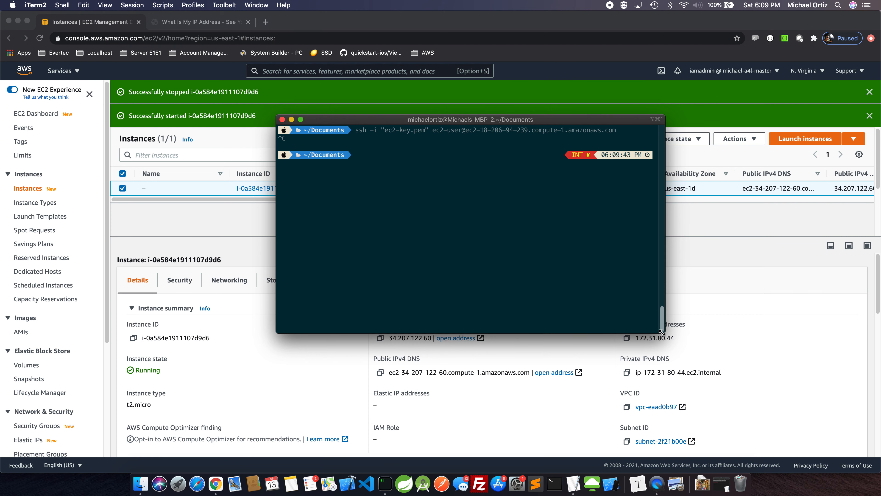
# In Chrome, select the instance's new public IPv4 DNS, open its SSH client connection instructions and copy the example ssh command.
pyautogui.click(248, 246)
pyautogui.moveTo(388, 373); pyautogui.dragTo(527, 370)
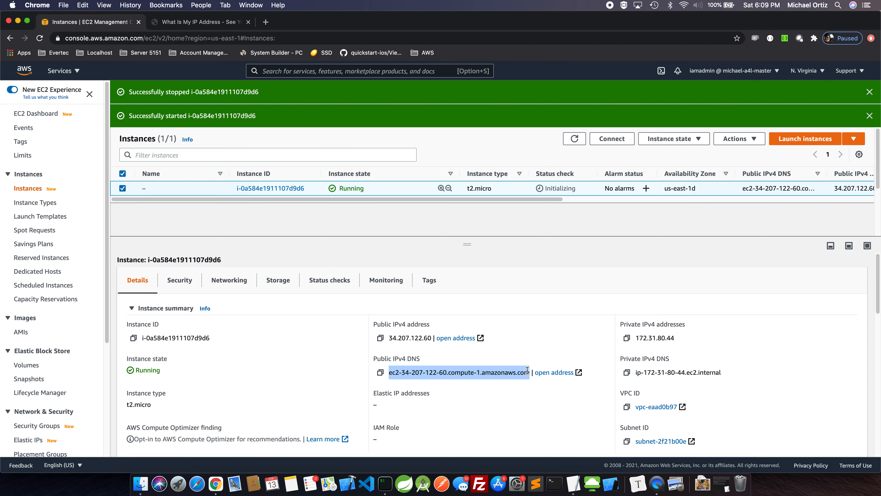
pyautogui.click(612, 138)
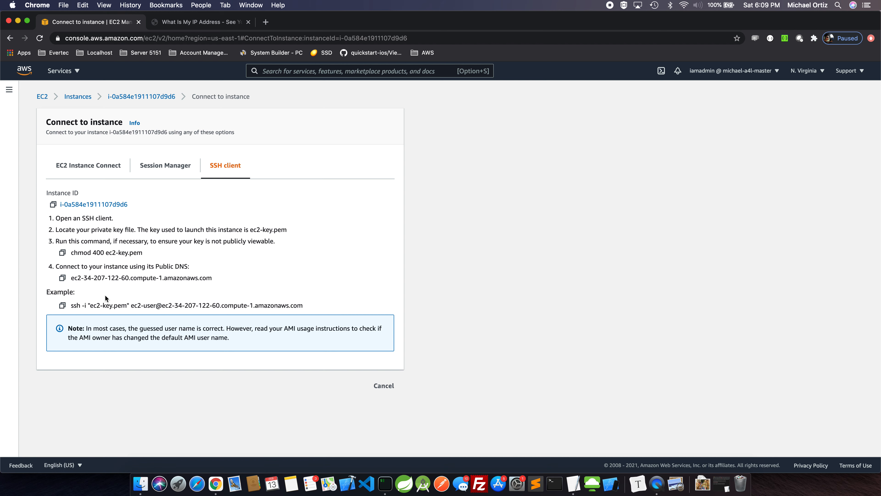
pyautogui.click(62, 305)
# Switch to iTerm2, run the copied ssh command for ec2-34-207-122-60.compute-1.amazonaws.com and accept the host's authenticity with yes.
pyautogui.click(385, 484)
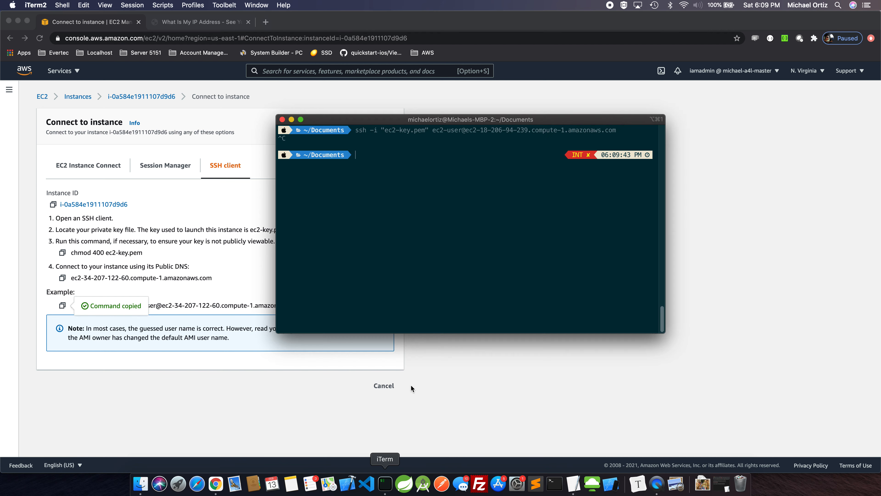
pyautogui.press('super+v')
pyautogui.press('Return')
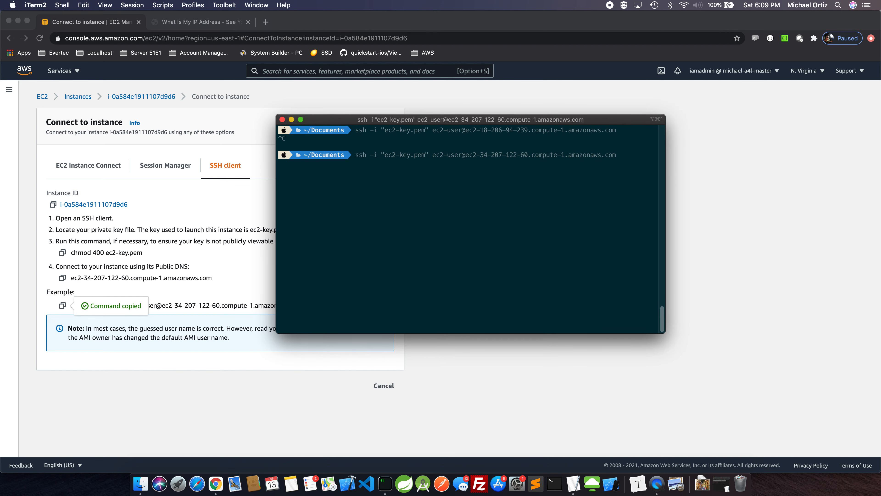
pyautogui.write('yes')
pyautogui.press('Return')
pyautogui.press('Return')
pyautogui.press('Return')
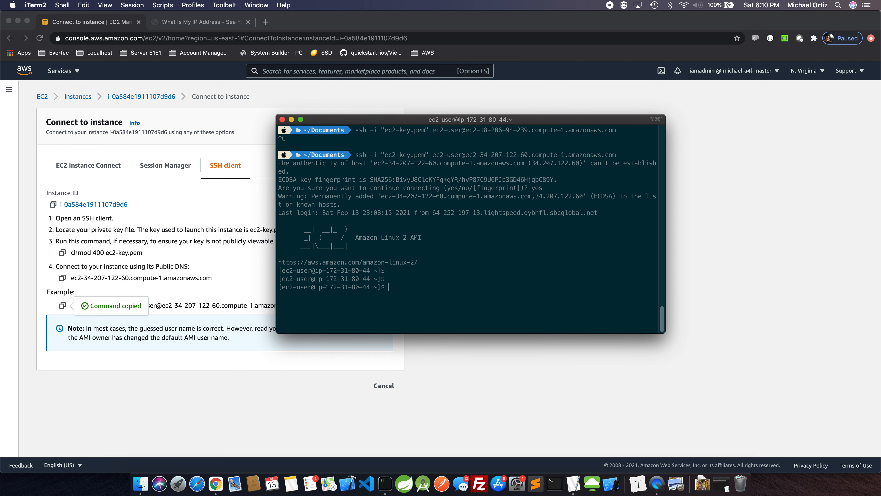
# Switch to Chrome and return from the connection instructions to the instance list by way of the instance's summary page.
pyautogui.click(177, 216)
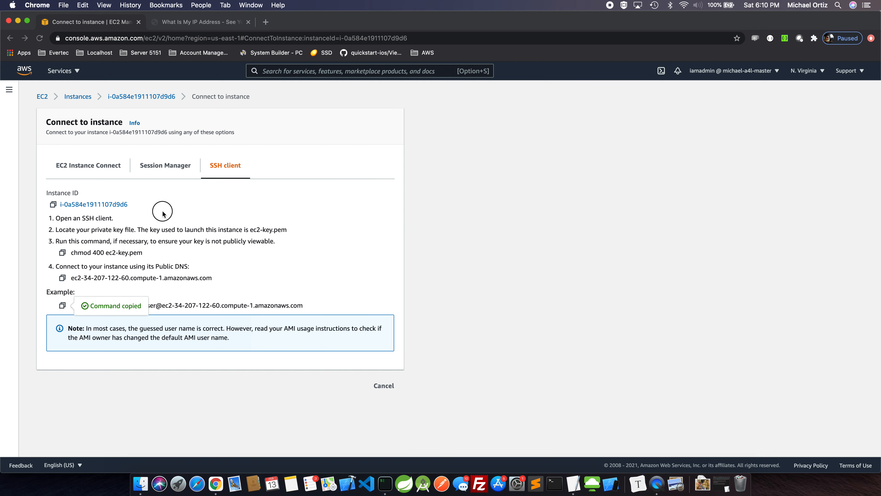
pyautogui.click(141, 97)
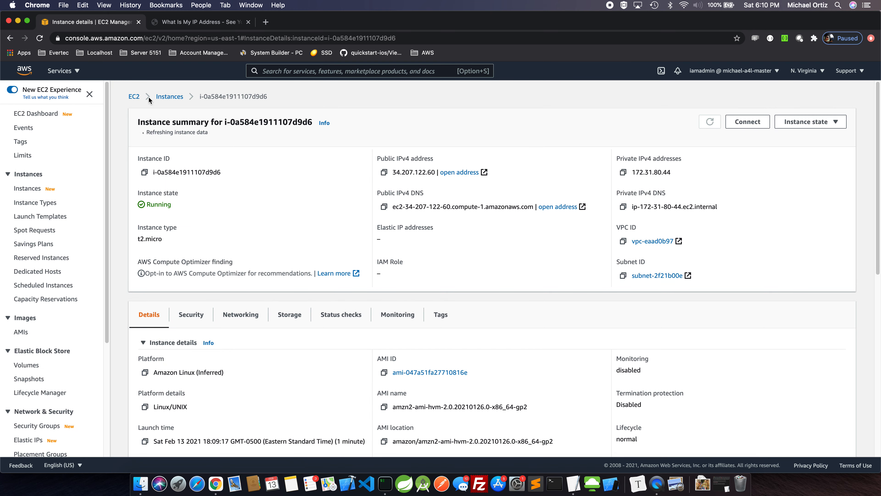
pyautogui.click(27, 189)
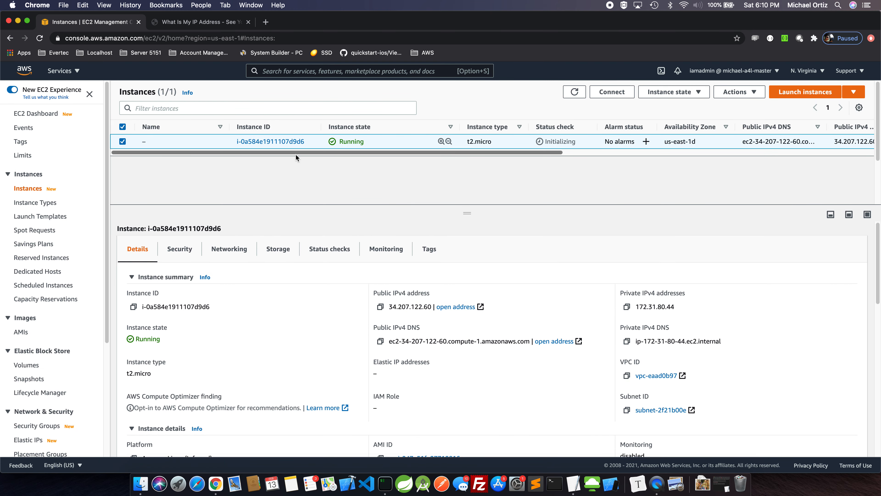
# Stop the running instance again, confirm the stop and refresh the instance list.
pyautogui.click(671, 92)
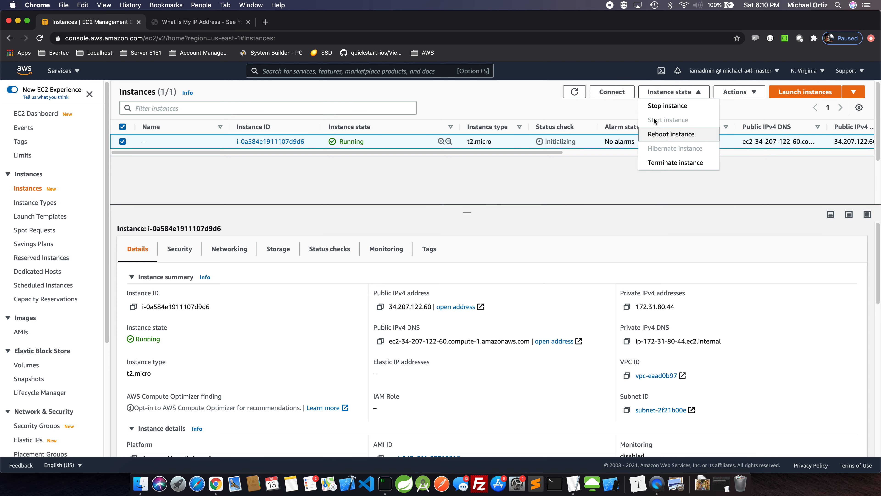
pyautogui.click(552, 160)
pyautogui.click(658, 96)
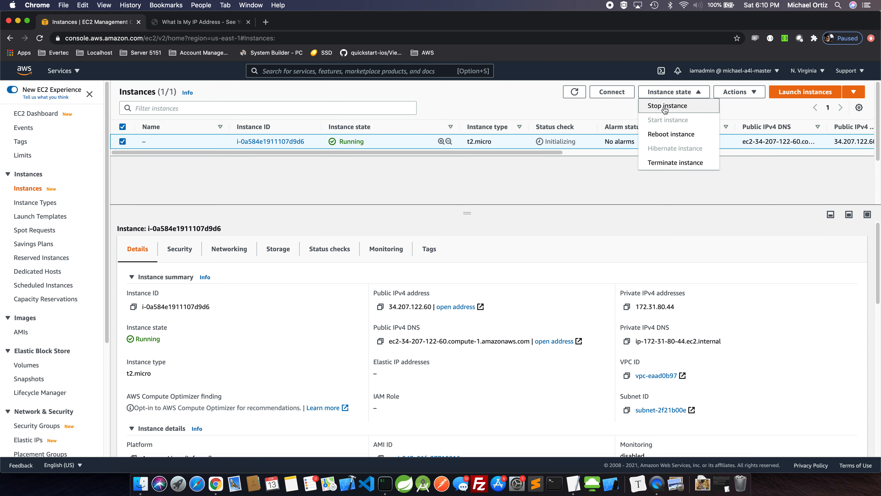
pyautogui.click(665, 106)
pyautogui.click(607, 313)
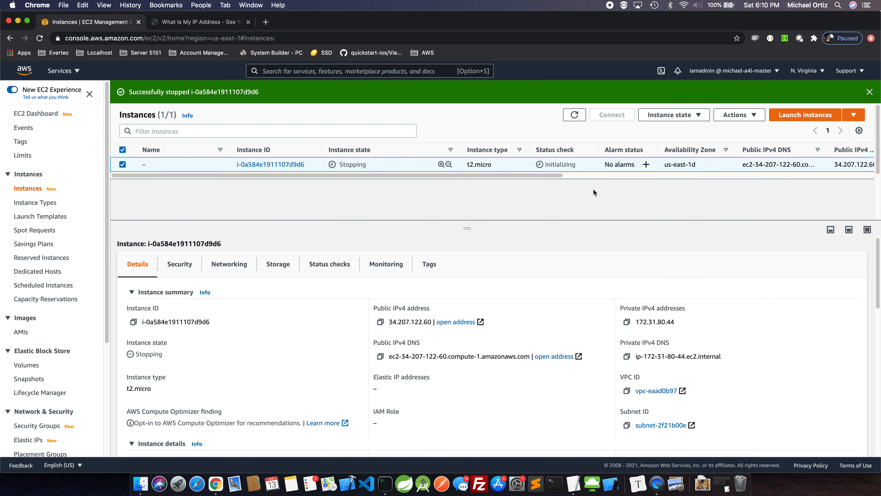
pyautogui.click(574, 115)
# Open the Elastic IP addresses page and enlarge its address list by lowering the details pane.
pyautogui.scroll(-4, 11, 347)
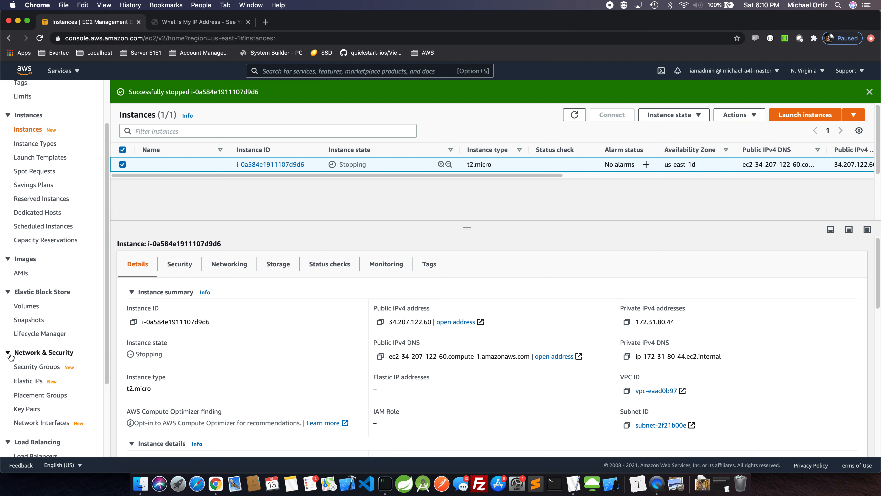
pyautogui.click(37, 382)
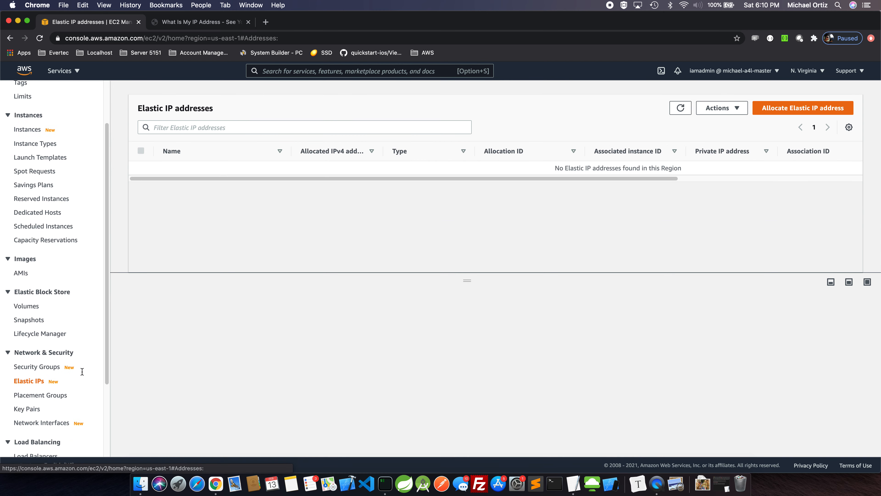
pyautogui.tripleClick(159, 108)
pyautogui.moveTo(468, 280); pyautogui.dragTo(454, 390)
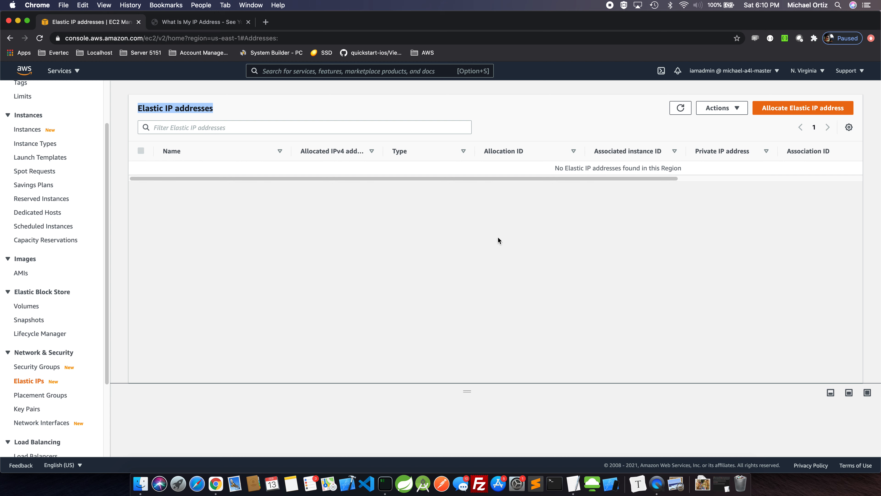
pyautogui.moveTo(553, 168); pyautogui.dragTo(692, 175)
pyautogui.click(624, 227)
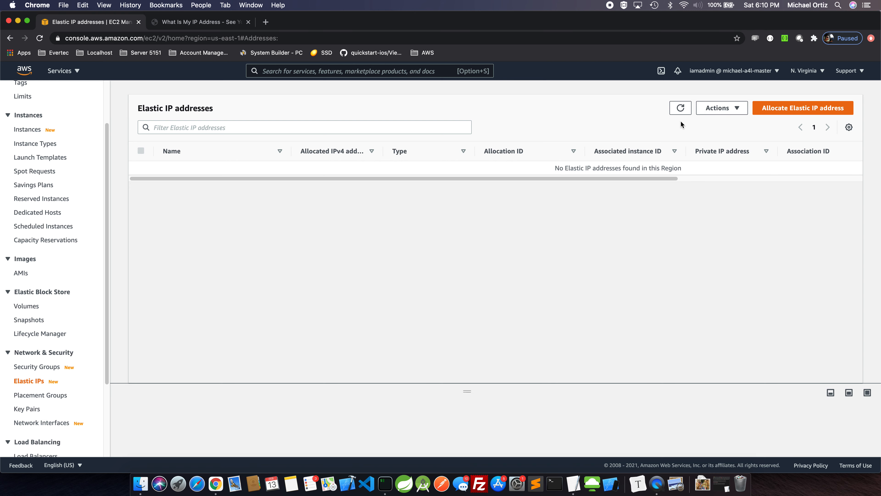
# Allocate a new Elastic IP address from Amazon's pool of IPv4 addresses in the us-east-1 network border group.
pyautogui.click(779, 109)
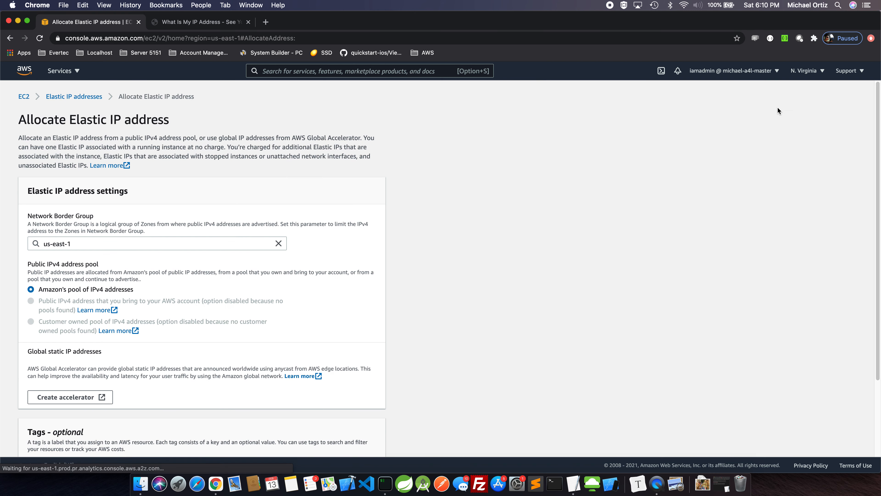
pyautogui.scroll(-1, 111, 243)
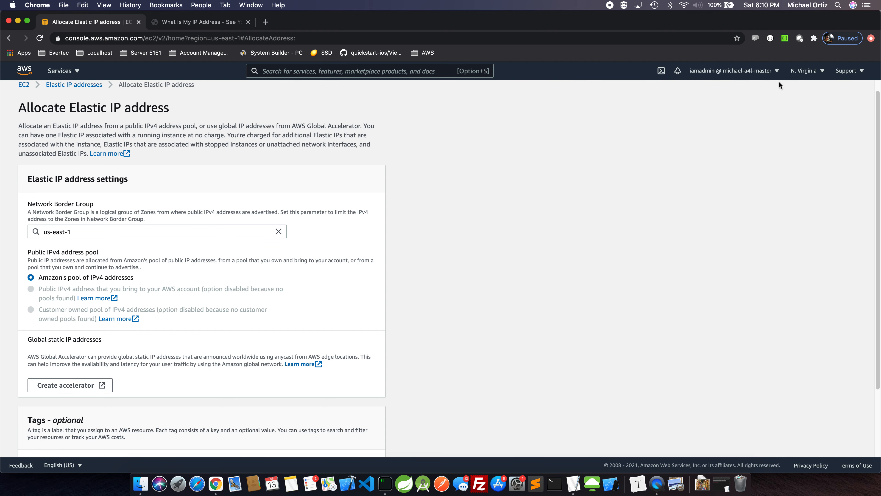
pyautogui.scroll(-5, 67, 330)
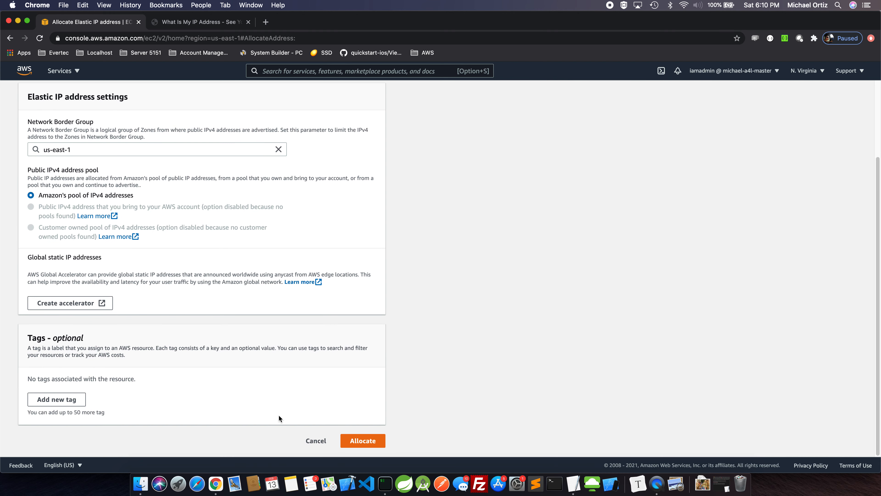
pyautogui.click(374, 445)
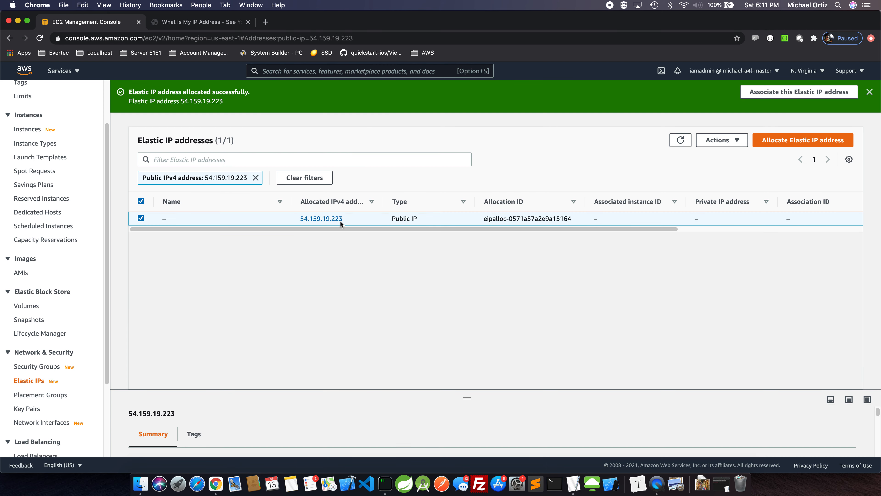
# Copy the newly allocated IPv4 address from the Elastic IP list.
pyautogui.moveTo(349, 217); pyautogui.dragTo(296, 216)
pyautogui.press('super+c')
pyautogui.click(302, 218)
pyautogui.moveTo(351, 229); pyautogui.dragTo(319, 229)
# Associate the Elastic IP address with instance i-0a584e1911107d9d6 and refresh the address list.
pyautogui.click(715, 141)
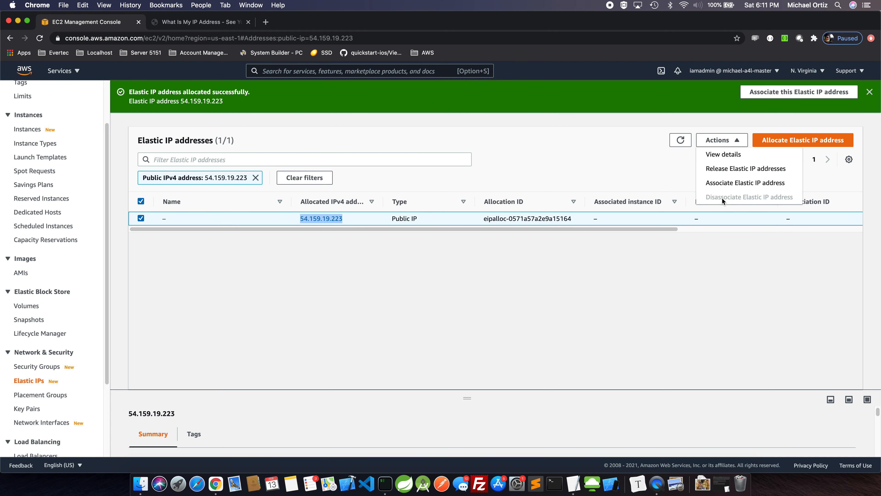
pyautogui.click(736, 187)
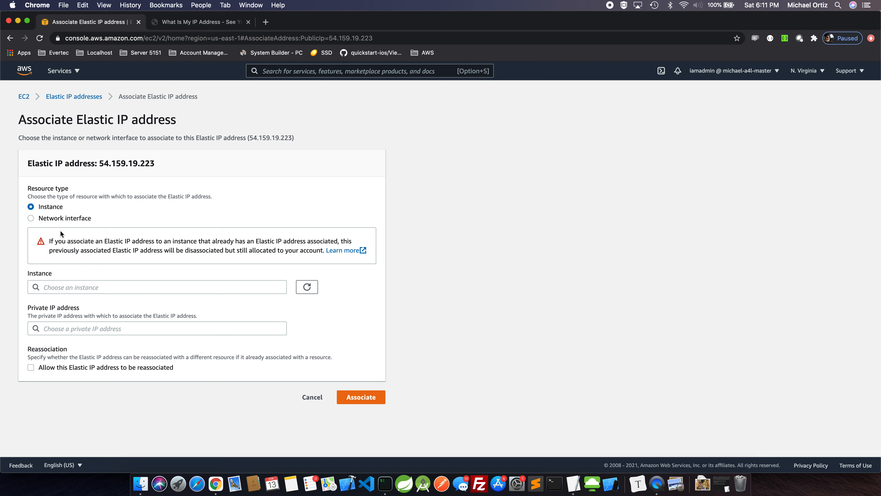
pyautogui.click(76, 287)
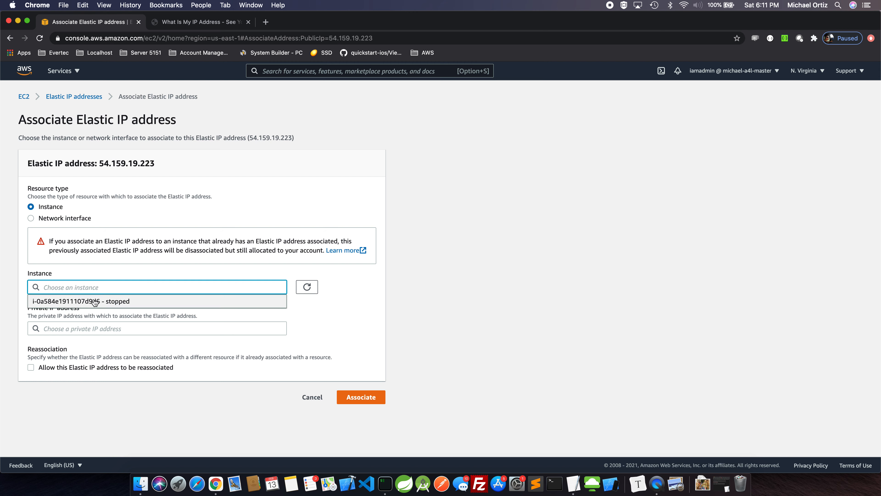
pyautogui.click(103, 300)
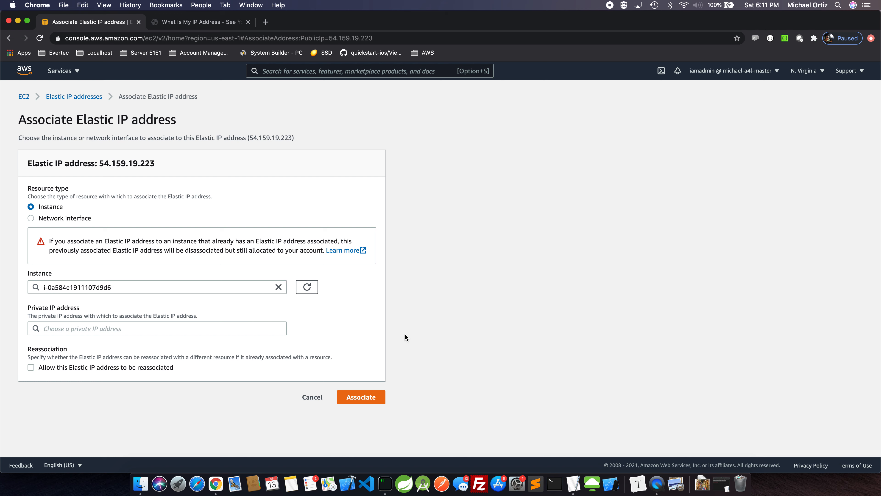
pyautogui.click(109, 283)
pyautogui.click(386, 350)
pyautogui.click(360, 400)
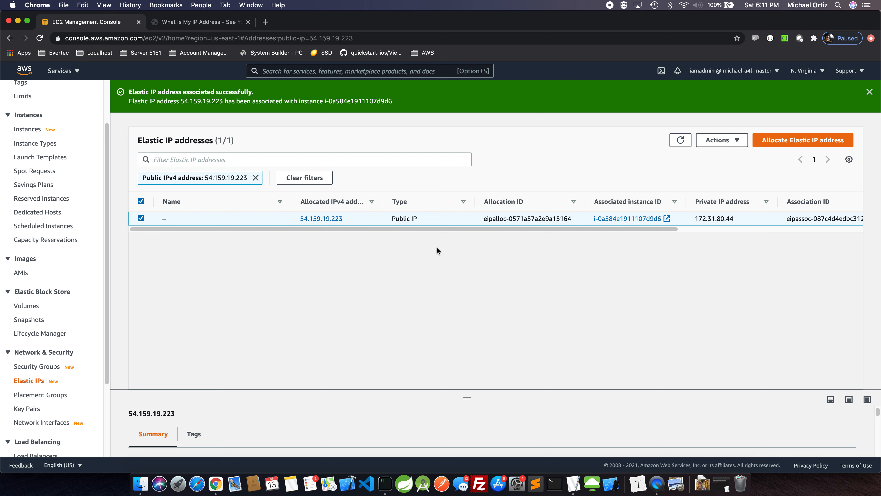
pyautogui.click(681, 141)
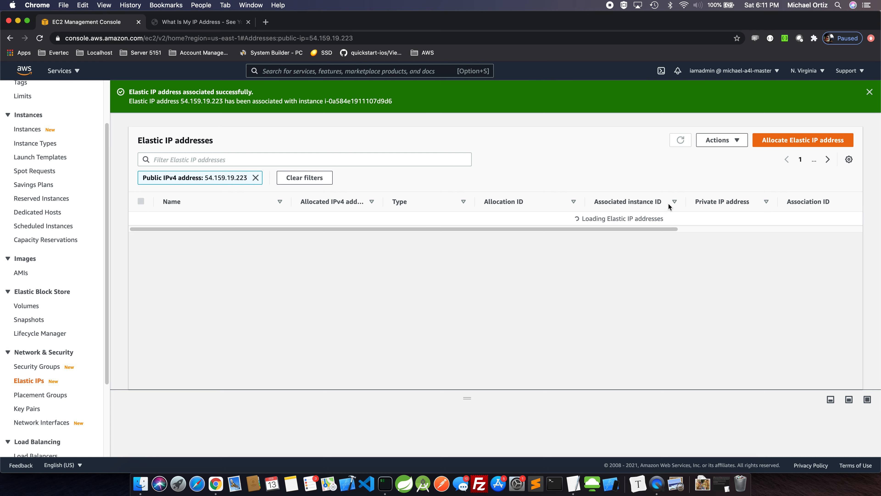
# Start the stopped instance from the instance list and copy its public IPv4 DNS name.
pyautogui.click(28, 129)
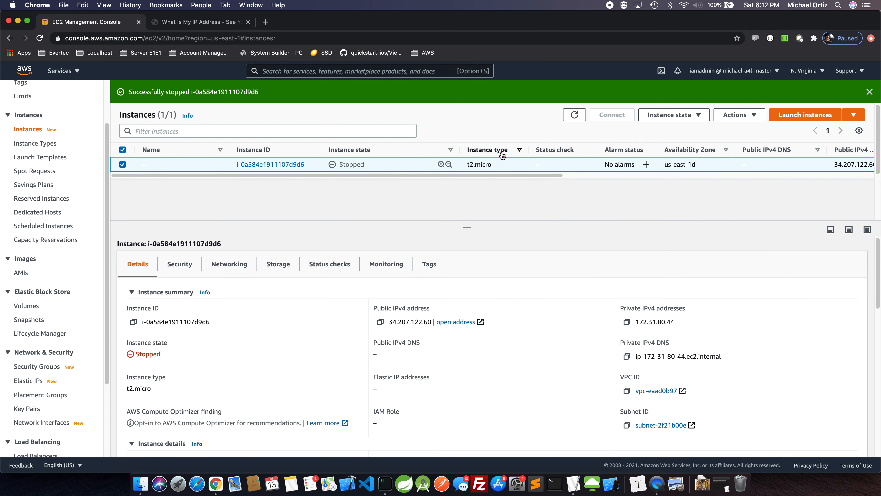
pyautogui.click(654, 115)
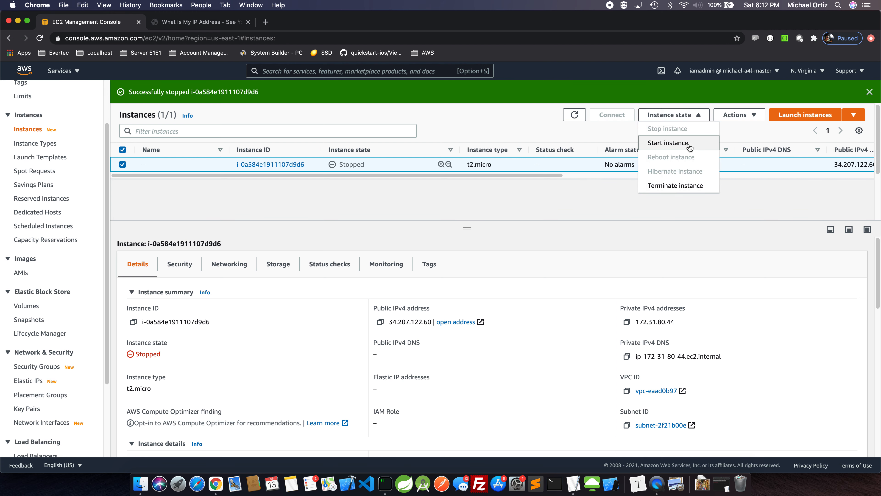
pyautogui.click(681, 144)
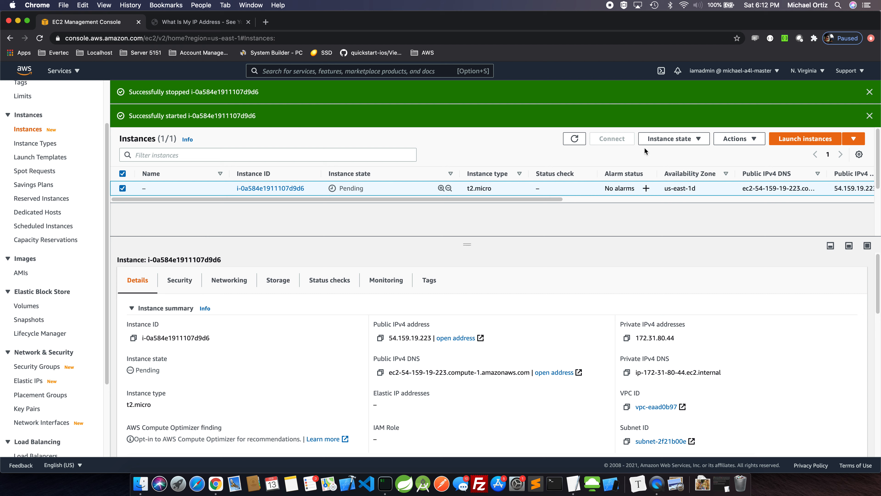
pyautogui.doubleClick(393, 335)
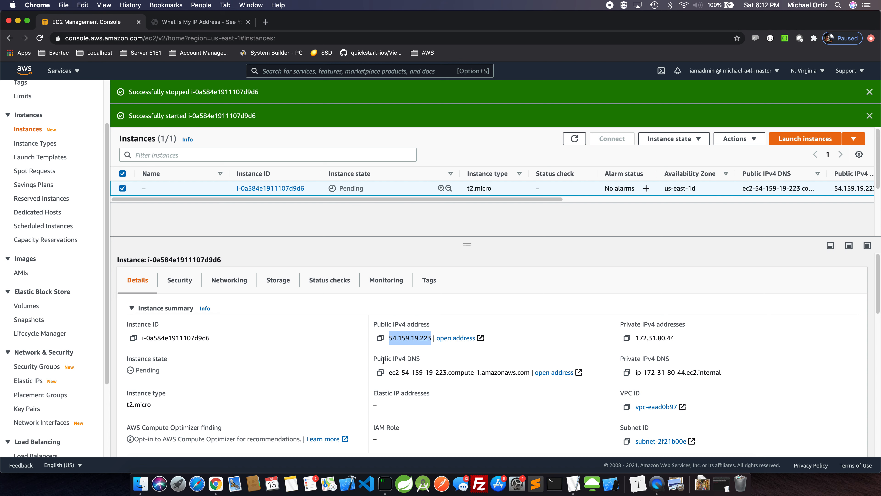
pyautogui.click(381, 372)
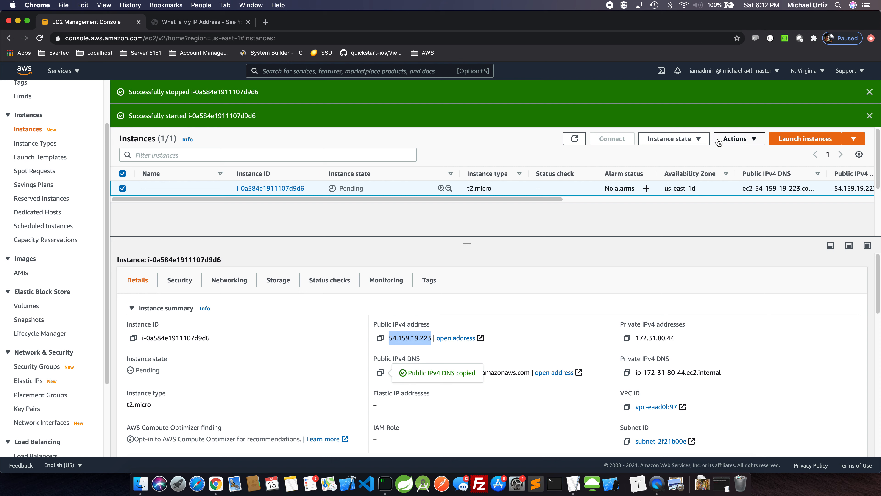
pyautogui.click(730, 138)
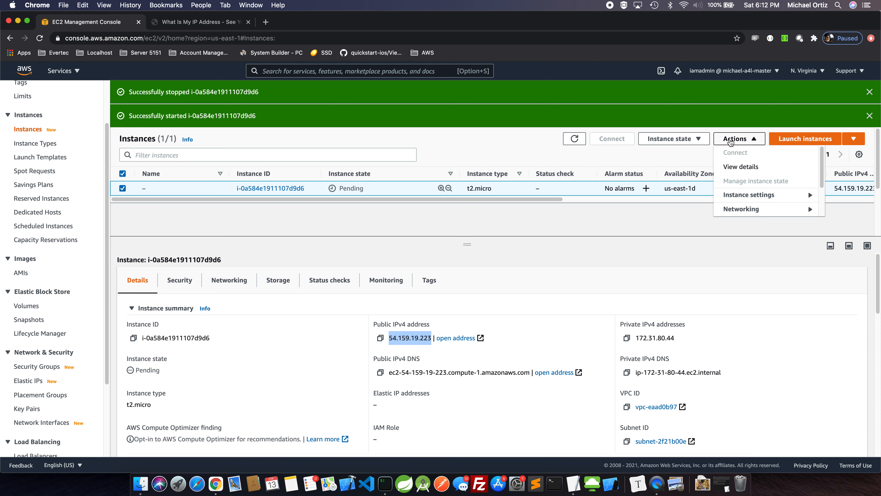
pyautogui.click(653, 244)
pyautogui.click(660, 143)
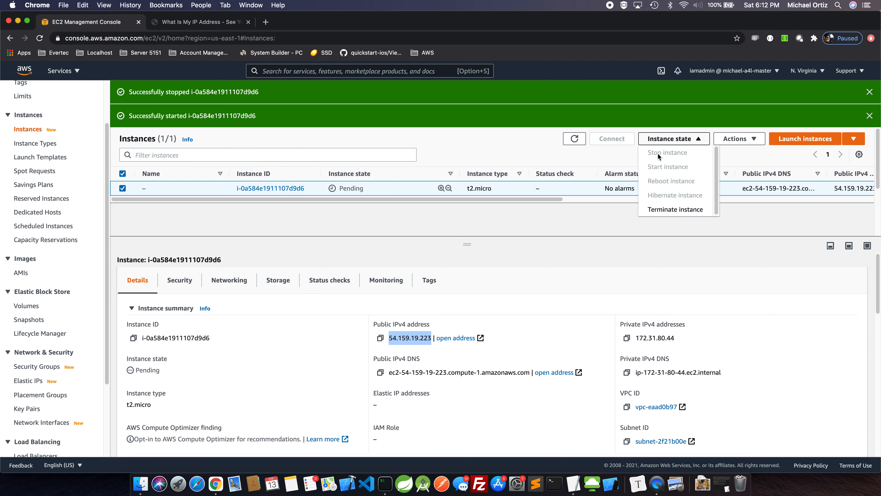
pyautogui.click(599, 249)
# Refresh the instance list, open the instance's SSH connection instructions and copy the example ssh command.
pyautogui.click(574, 138)
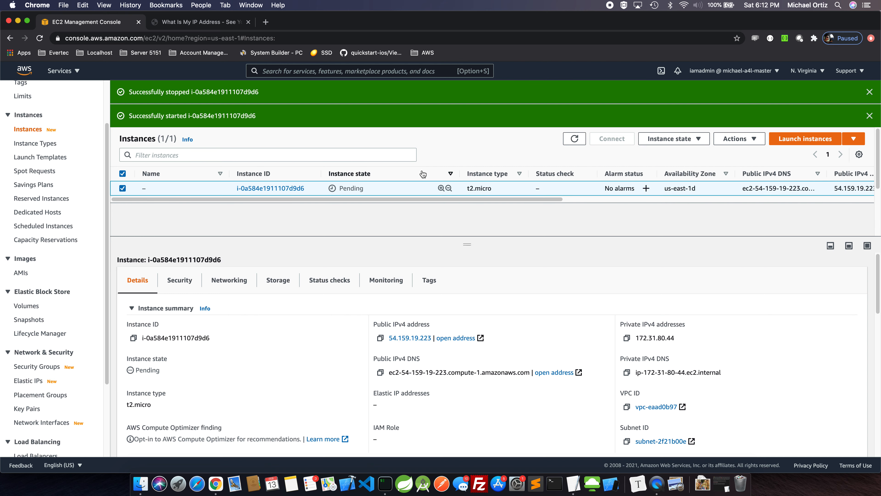
pyautogui.click(565, 141)
pyautogui.click(564, 141)
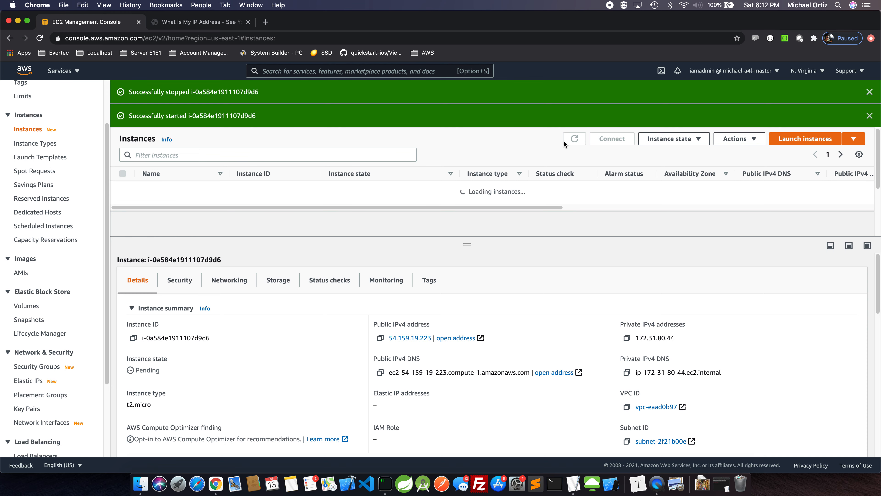
pyautogui.click(606, 141)
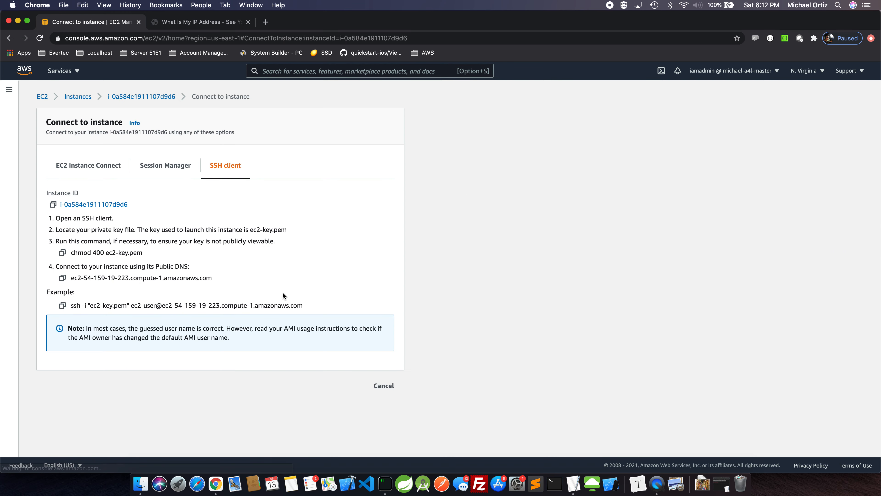
pyautogui.click(63, 305)
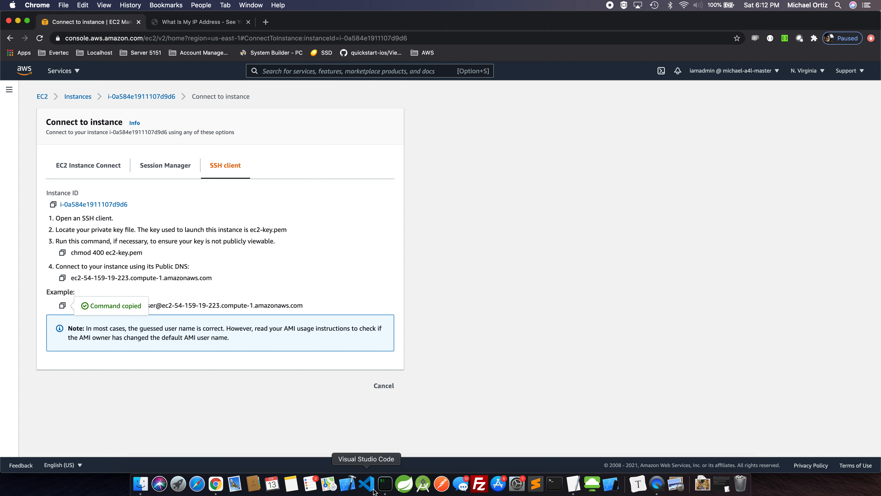
# Switch to iTerm2, clear the terminal and try the copied ssh command for ec2-54-159-19-223.compute-1.amazonaws.com with ec2-key.pem.
pyautogui.click(385, 483)
pyautogui.write('clrea')
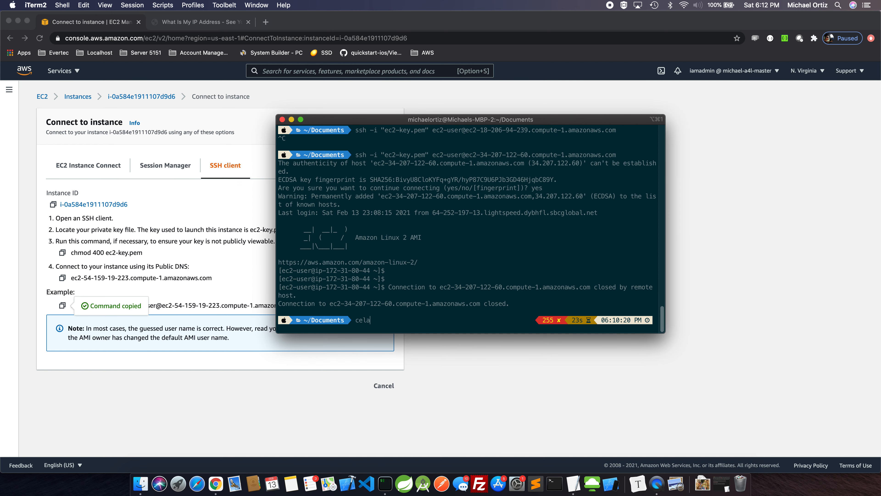
pyautogui.press('BackSpace')
pyautogui.press('BackSpace')
pyautogui.press('BackSpace')
pyautogui.write('ear')
pyautogui.press('Return')
pyautogui.press('super+v')
pyautogui.press('Return')
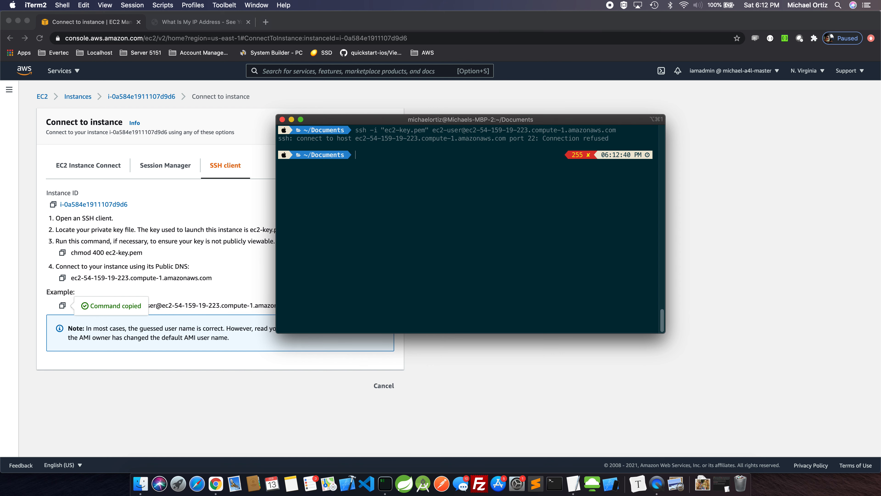
# Rerun the ssh command, accept the host's fingerprint with yes, and return to Chrome.
pyautogui.press('Return')
pyautogui.press('Return')
pyautogui.press('Up')
pyautogui.press('Return')
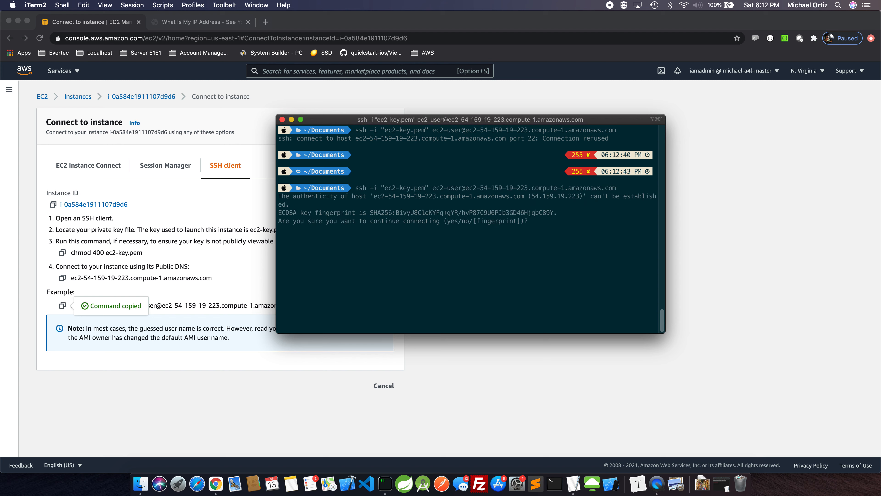
pyautogui.write('yes')
pyautogui.press('Return')
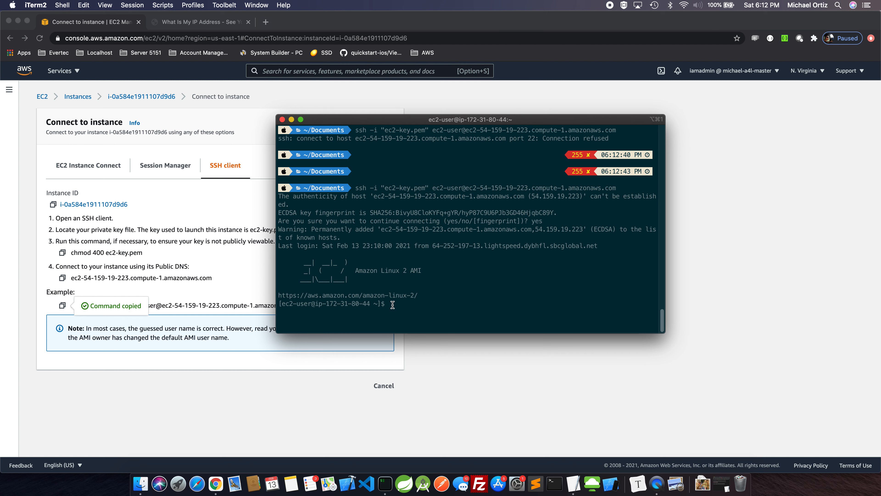
pyautogui.doubleClick(422, 245)
pyautogui.click(537, 422)
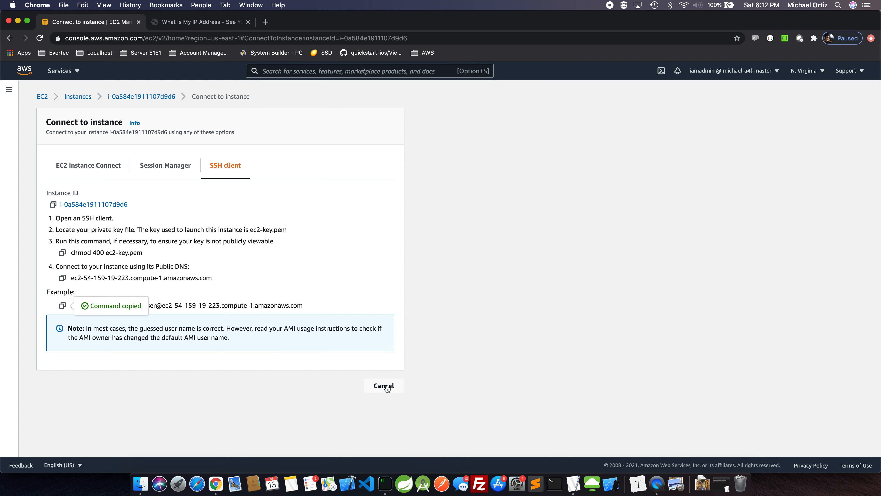